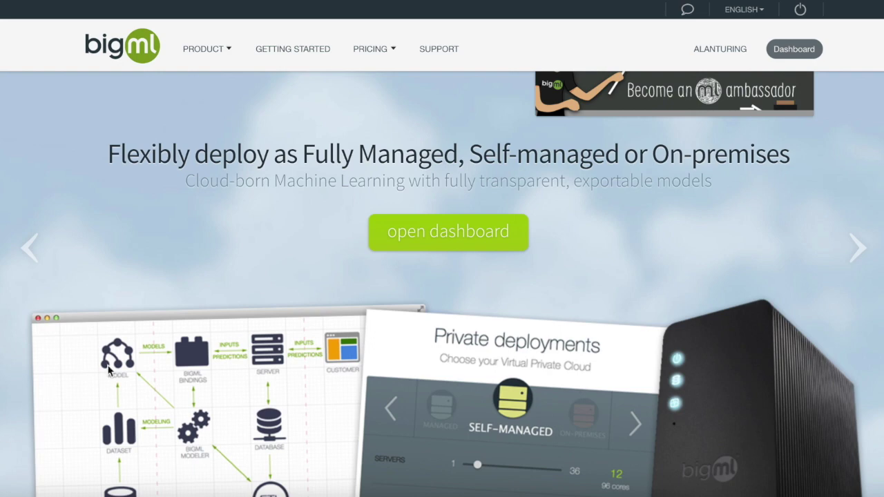
Step: Open the Airline Flight Delay Prediction dashboard and start a source upload from a local file
click(453, 239)
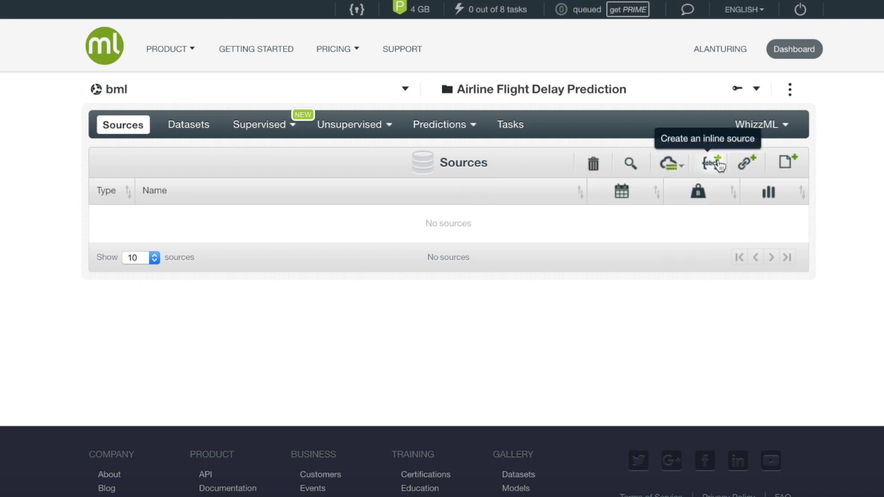
click(787, 165)
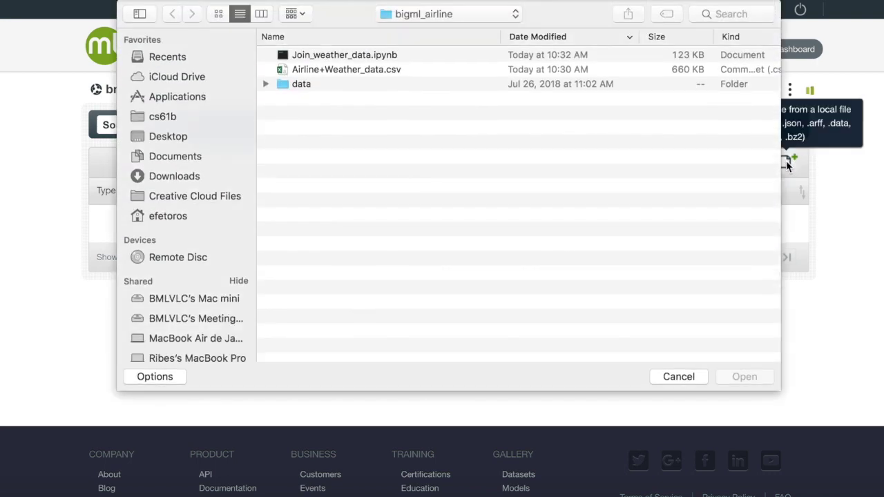
Step: Upload Airline+Weather_data.csv as a source and review its 38 fields
click(383, 70)
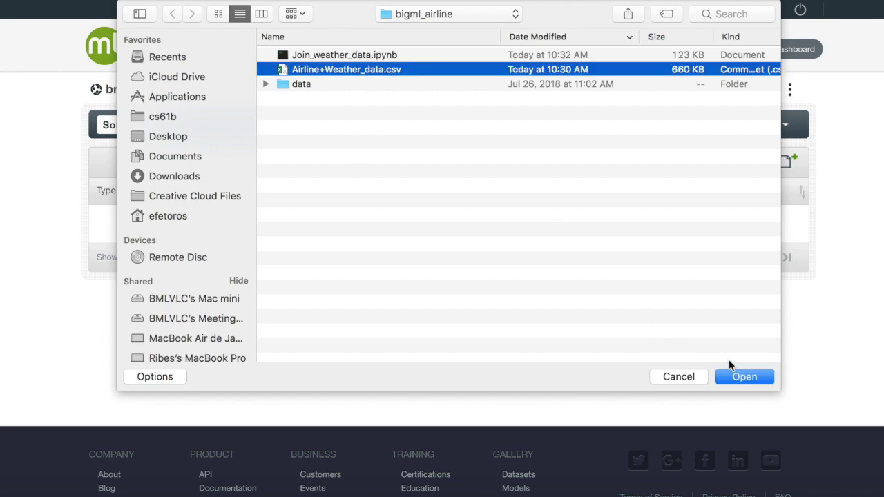
click(746, 377)
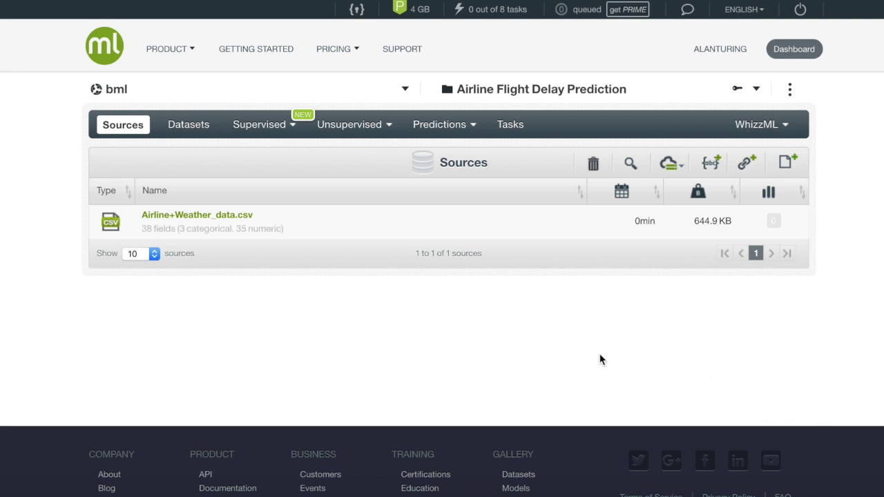
click(232, 222)
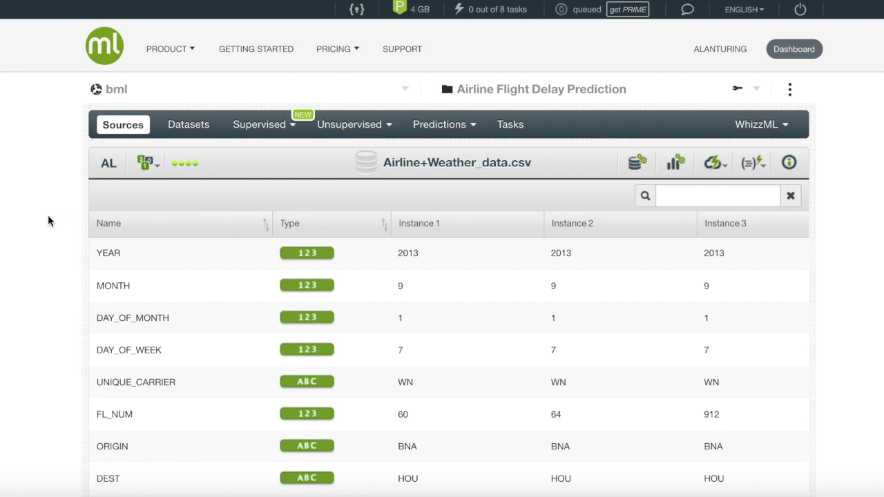
scroll(48, 221, down, 5)
scroll(48, 221, up, 6)
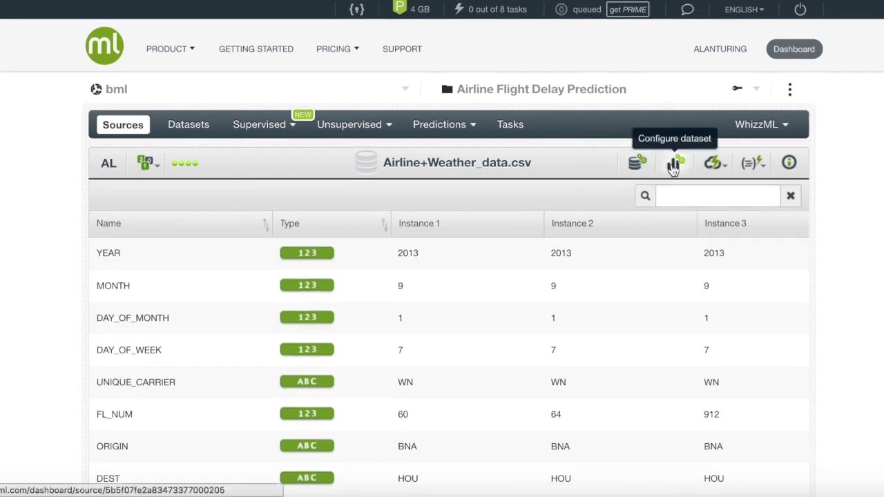
Step: Drag the Configure dataset sample size to about 53%, then bring up the 1-click actions list
click(677, 164)
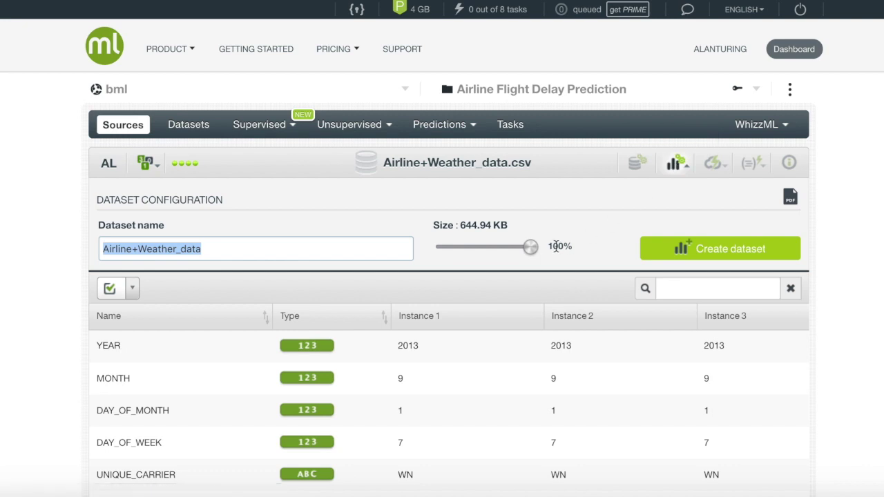
drag(531, 248, 552, 248)
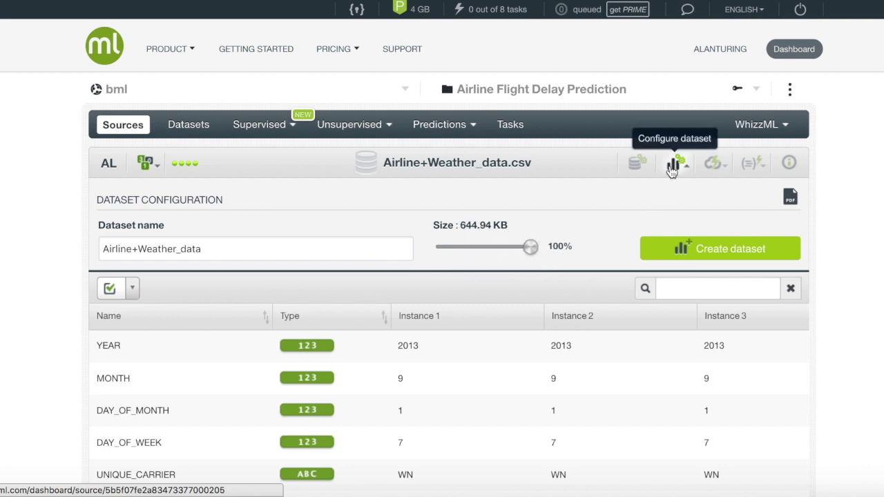
click(672, 166)
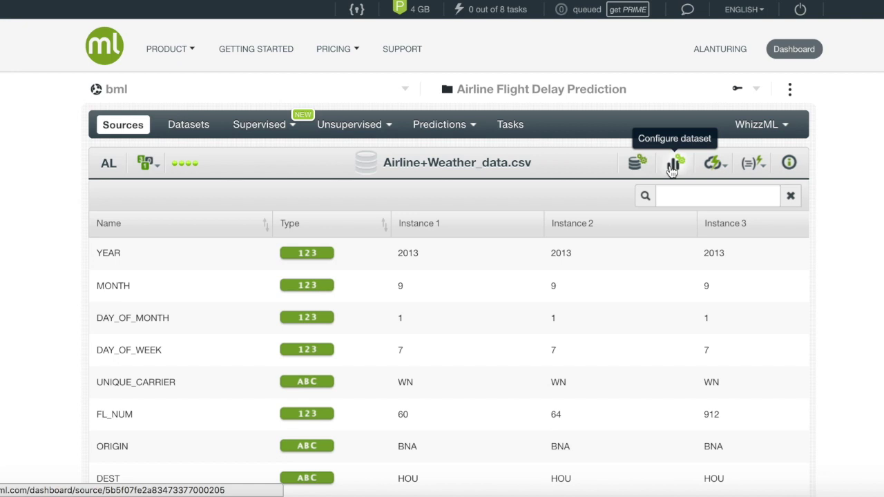
click(716, 165)
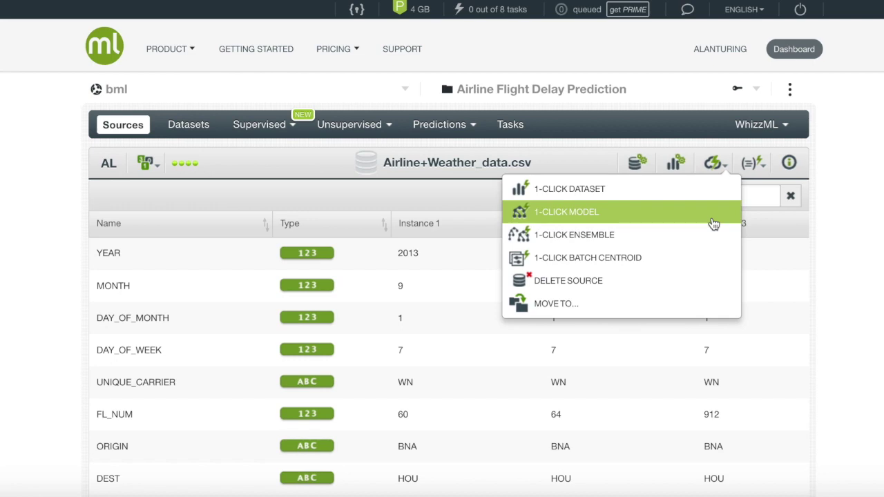
Step: Build a 1-click dataset and scroll its fields, each holding 2,354 instances with no missing values
click(711, 193)
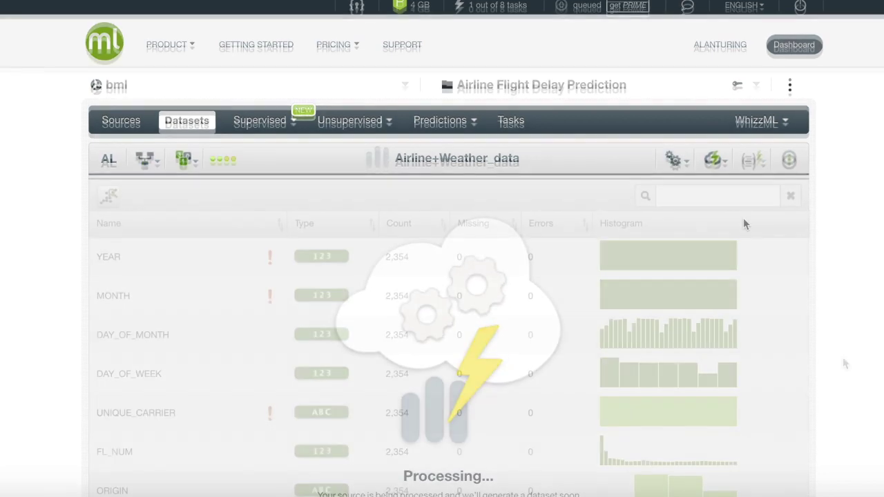
mouse_move(652, 269)
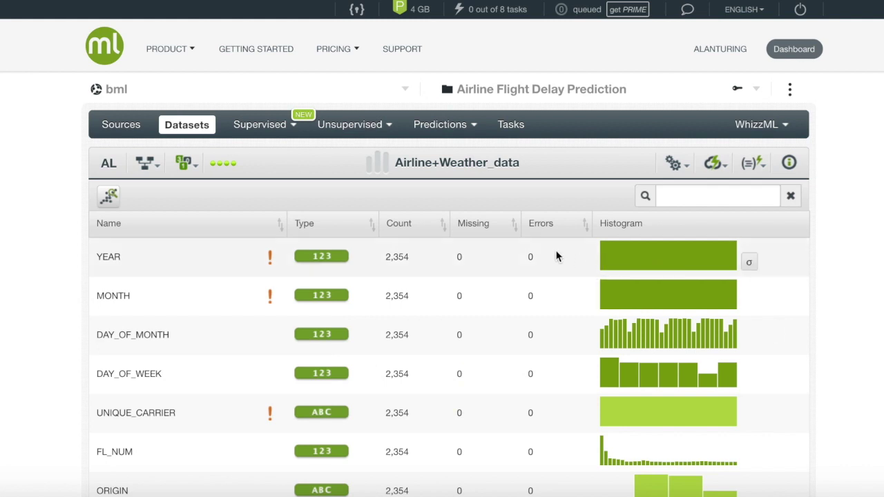
scroll(24, 235, down, 2)
scroll(24, 235, down, 3)
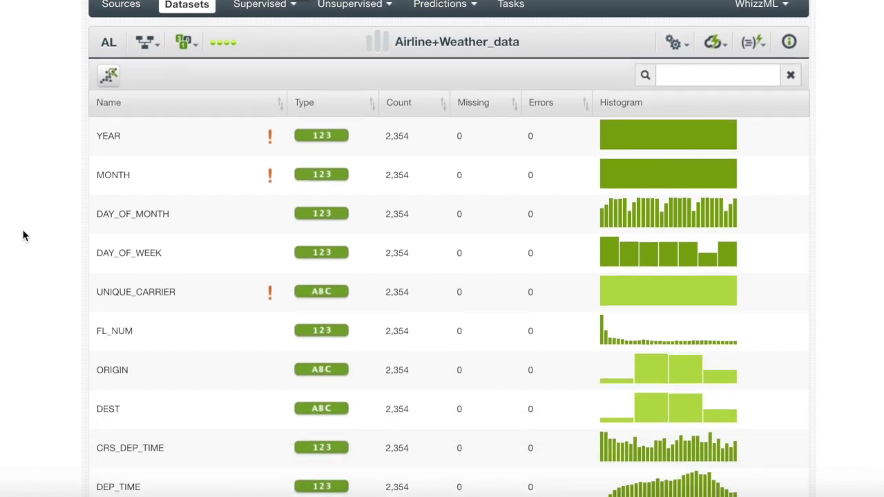
scroll(23, 236, down, 2)
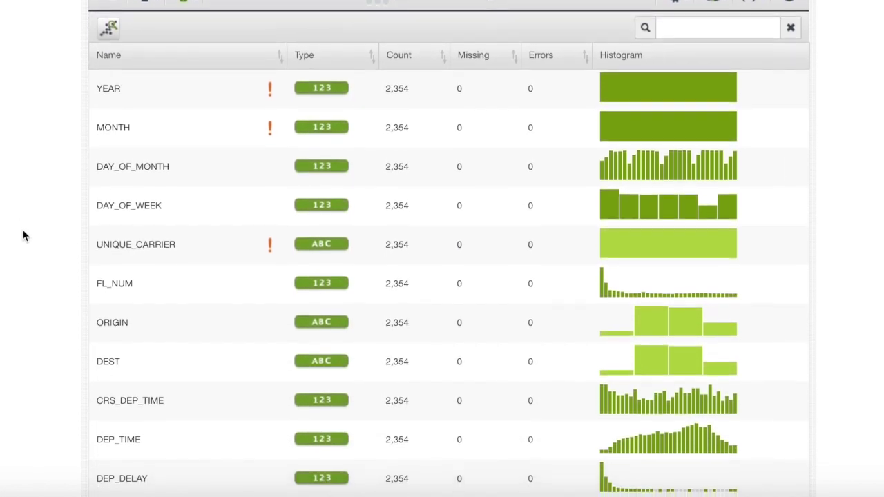
scroll(23, 235, down, 2)
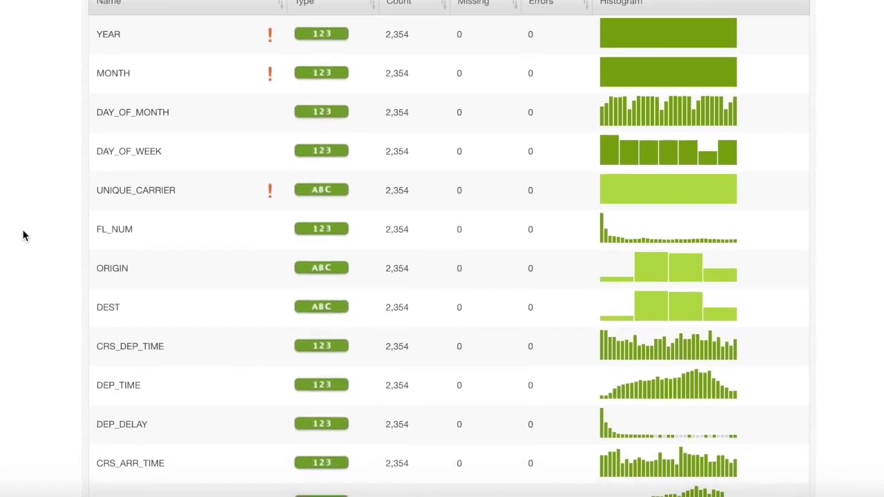
scroll(23, 236, down, 9)
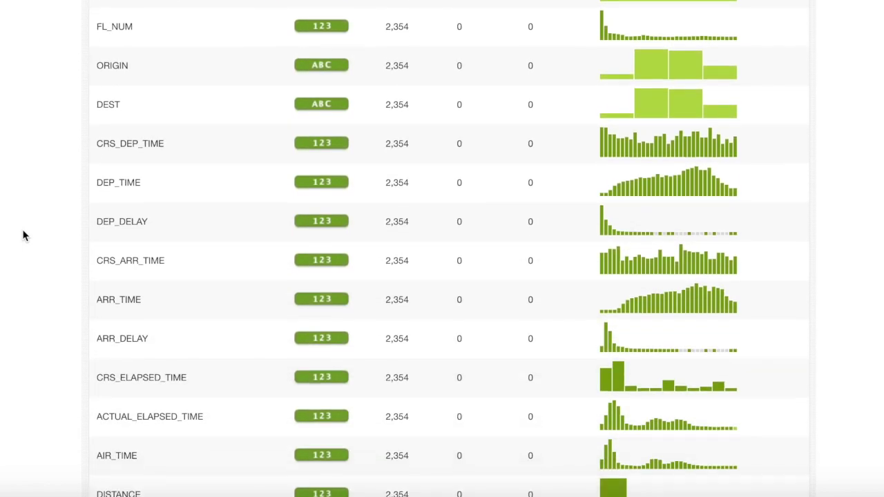
scroll(23, 235, down, 9)
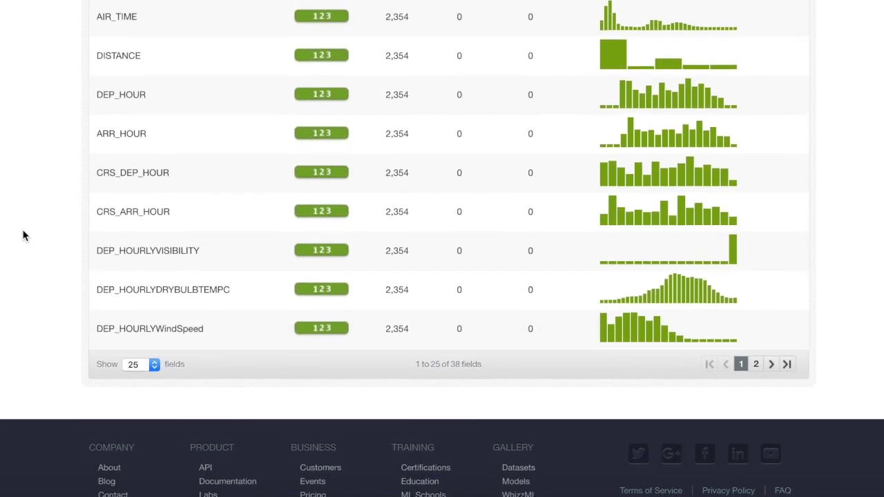
scroll(23, 235, up, 5)
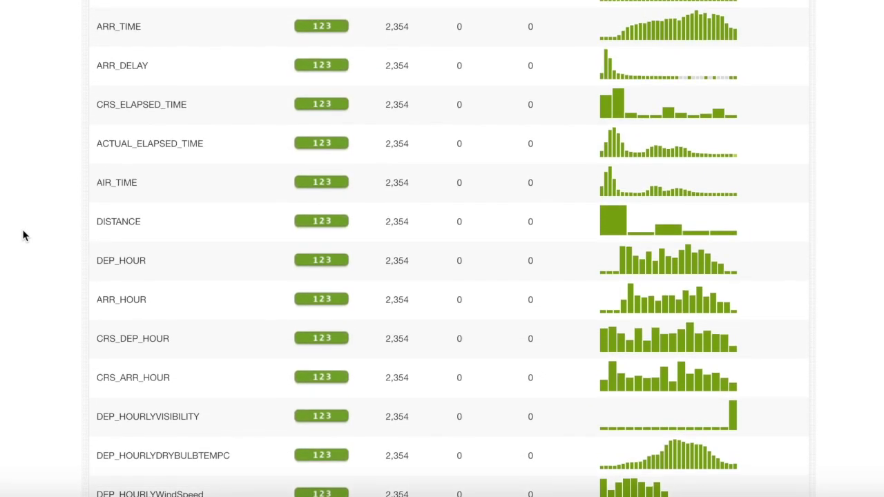
scroll(24, 236, down, 3)
scroll(24, 235, up, 7)
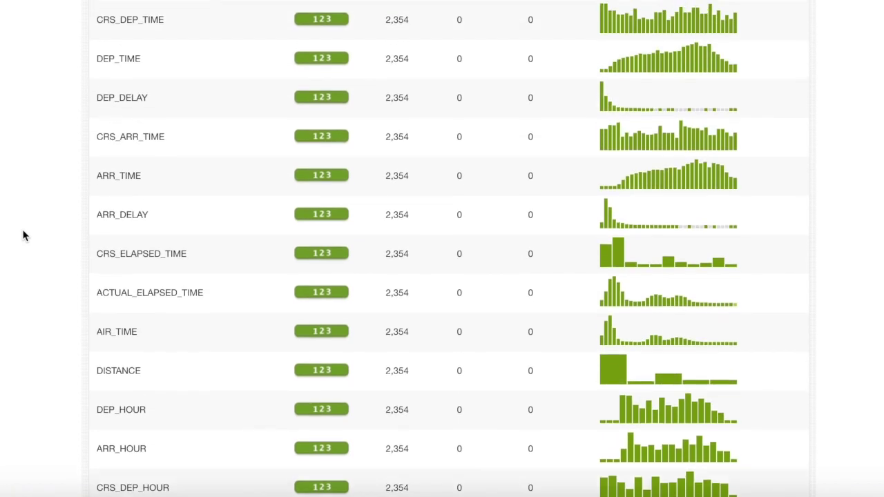
scroll(24, 235, up, 15)
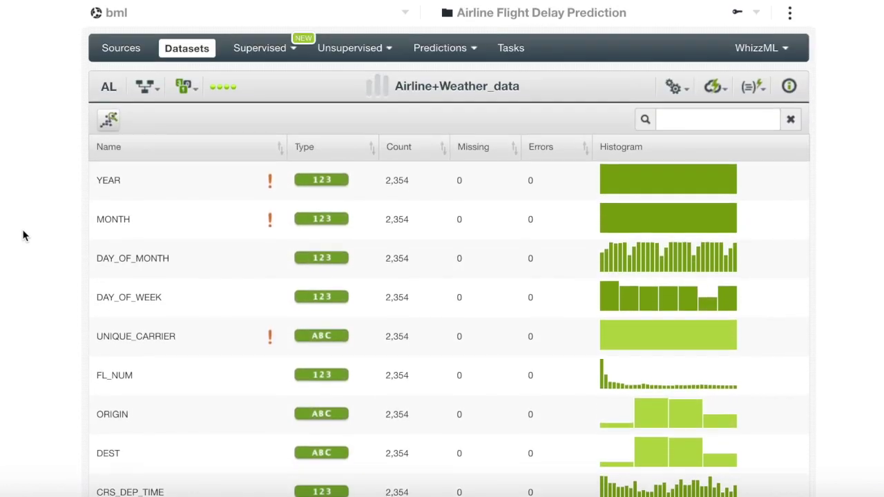
scroll(24, 235, up, 3)
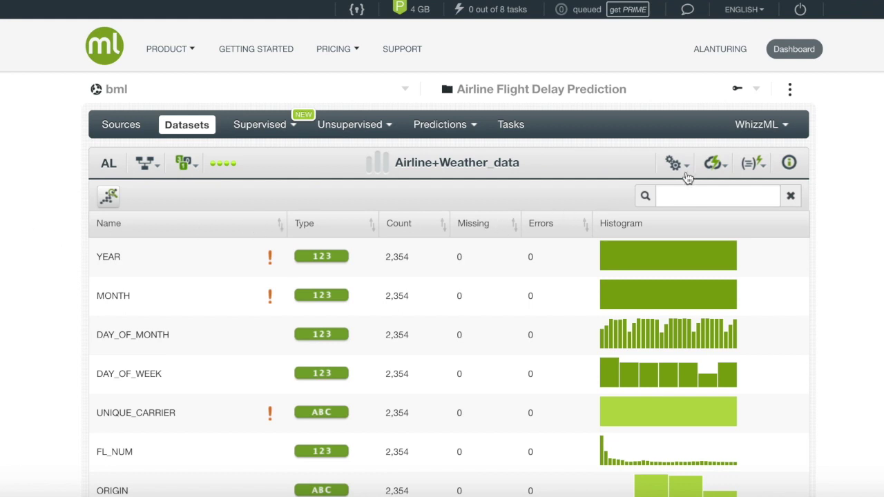
click(687, 177)
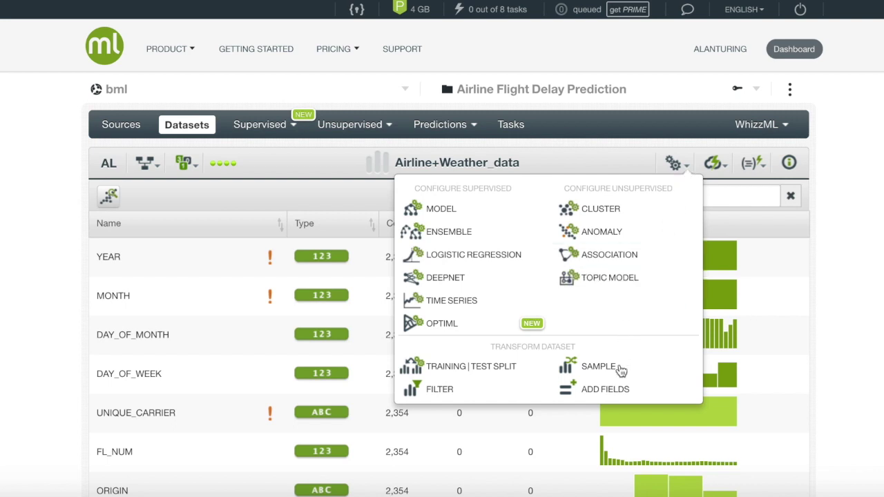
Step: Add a new field named Delayed using the Lisp s-expression operation
click(618, 395)
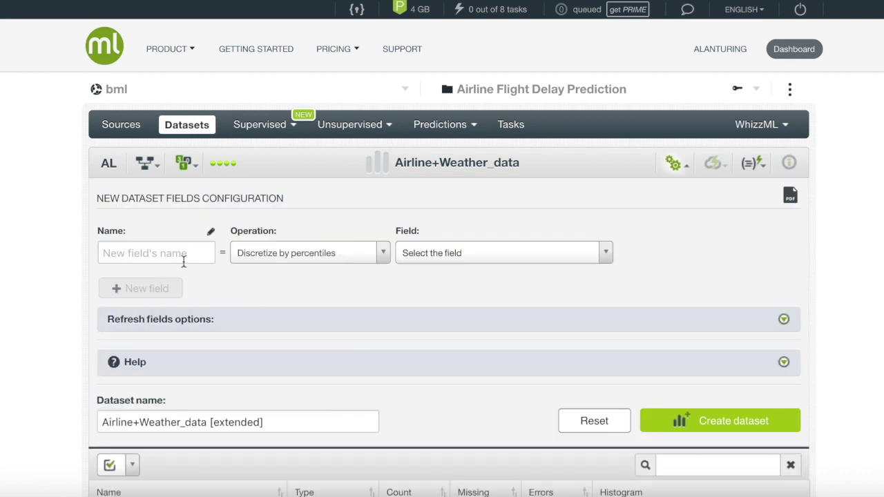
click(184, 262)
text(Delayed)
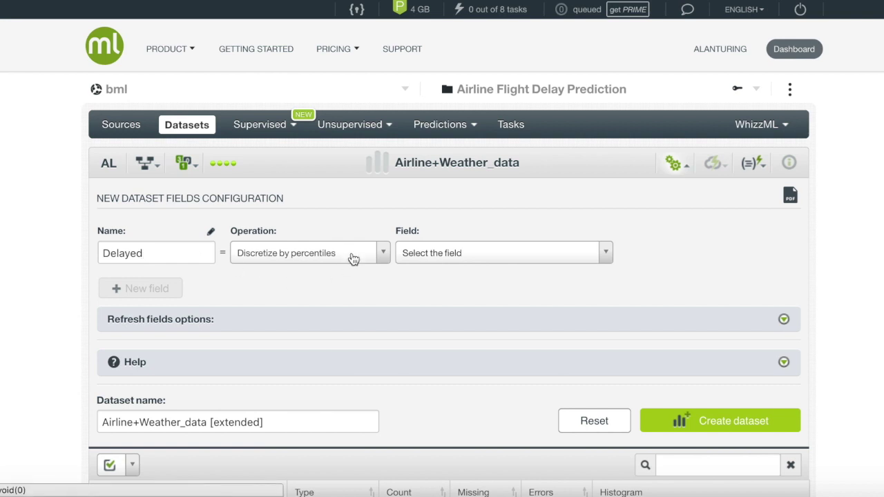
click(352, 256)
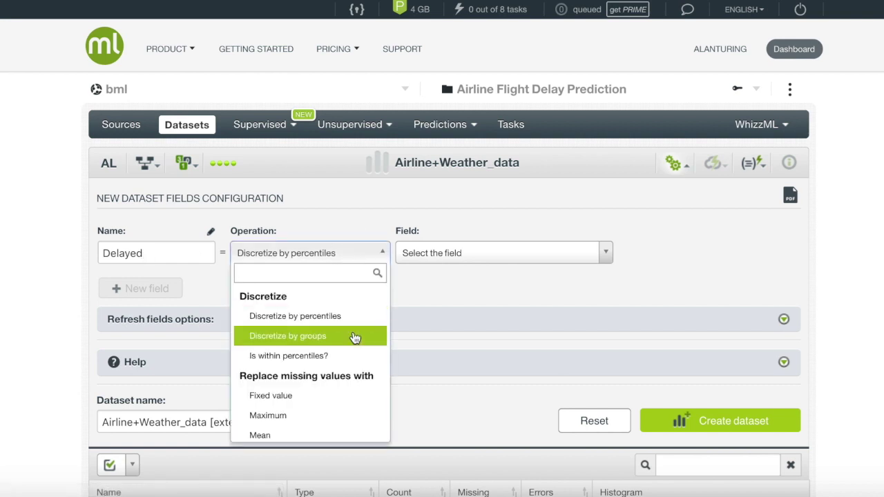
scroll(353, 337, down, 1)
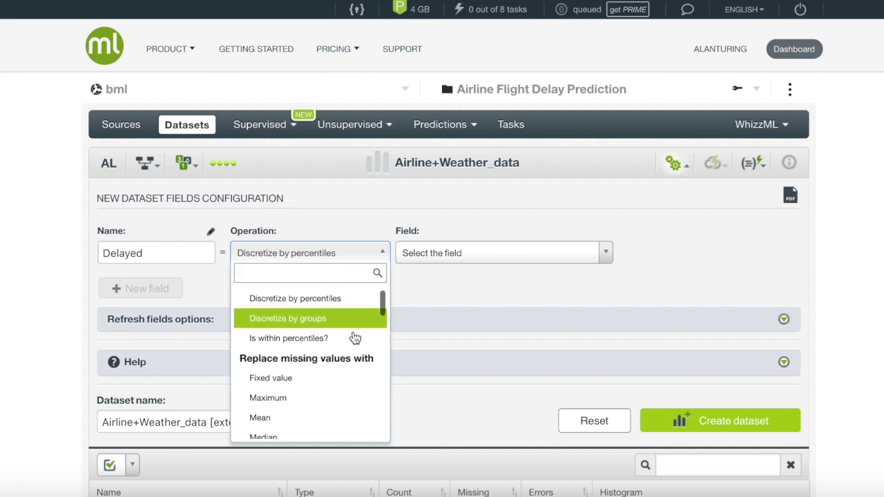
scroll(349, 389, down, 10)
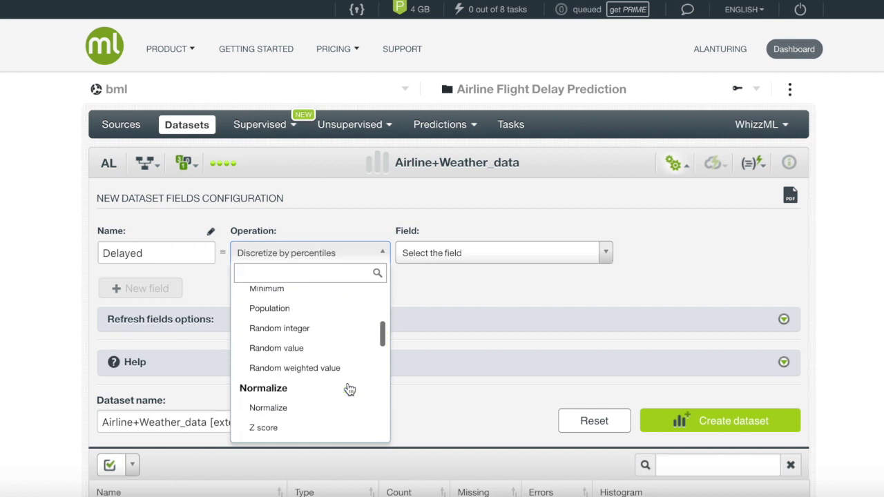
scroll(350, 390, down, 15)
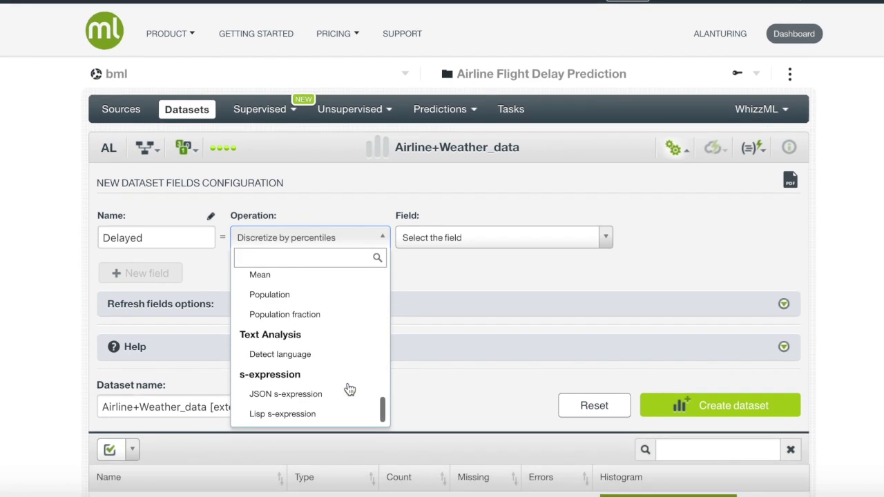
click(339, 414)
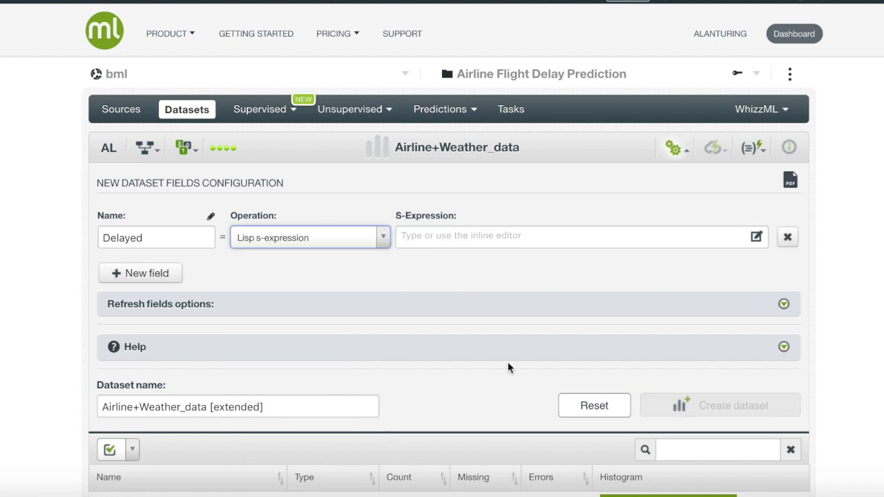
scroll(508, 367, up, 1)
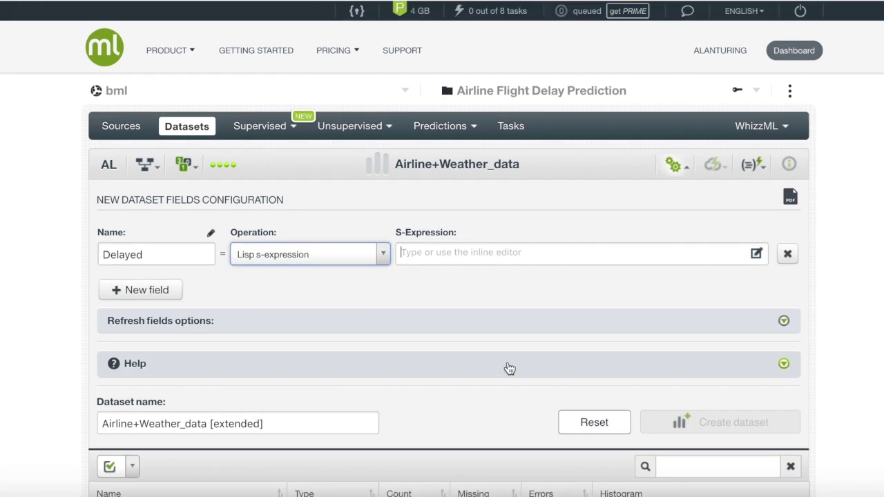
Step: Enter the expression (if (> (field "ARR_DELAY") 8) True False) in the inline editor
click(756, 253)
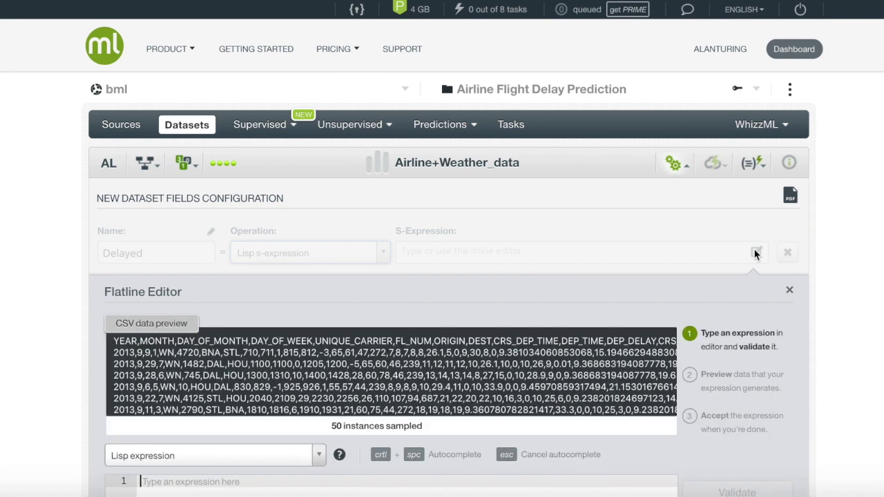
scroll(756, 252, down, 3)
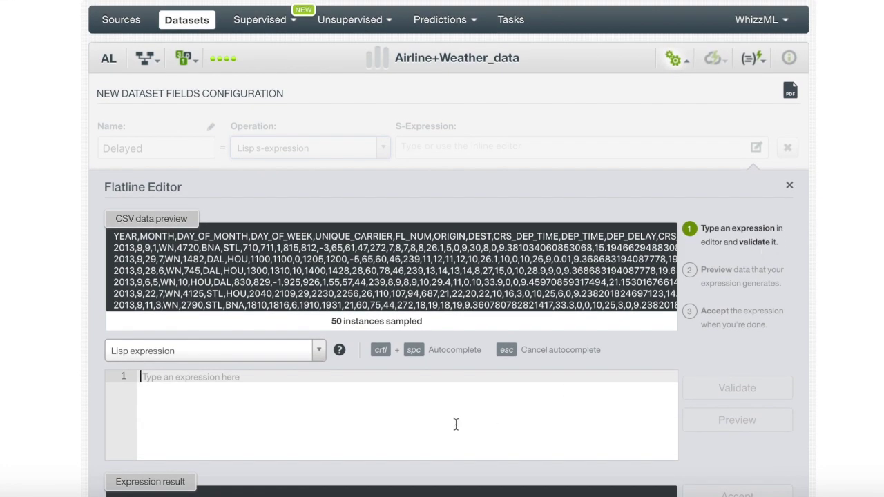
click(384, 391)
text((if ((field arr)
key(ctrl+space)
key(Return)
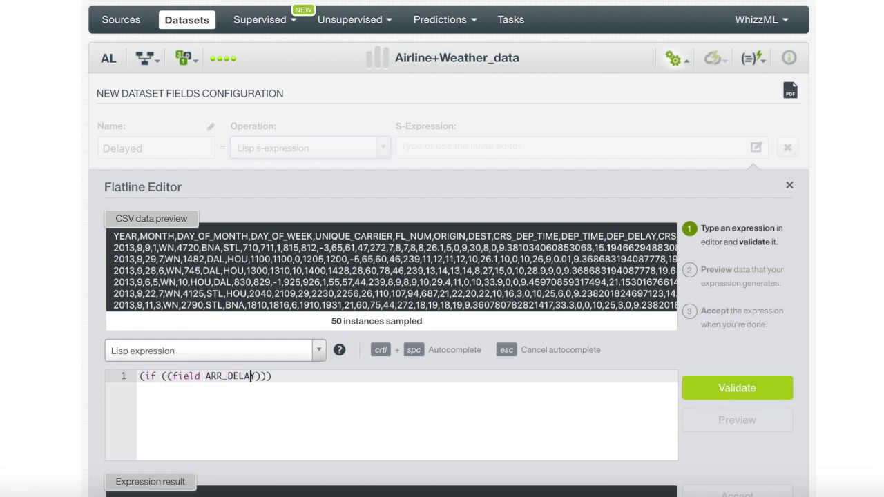
text(>  8 True False)
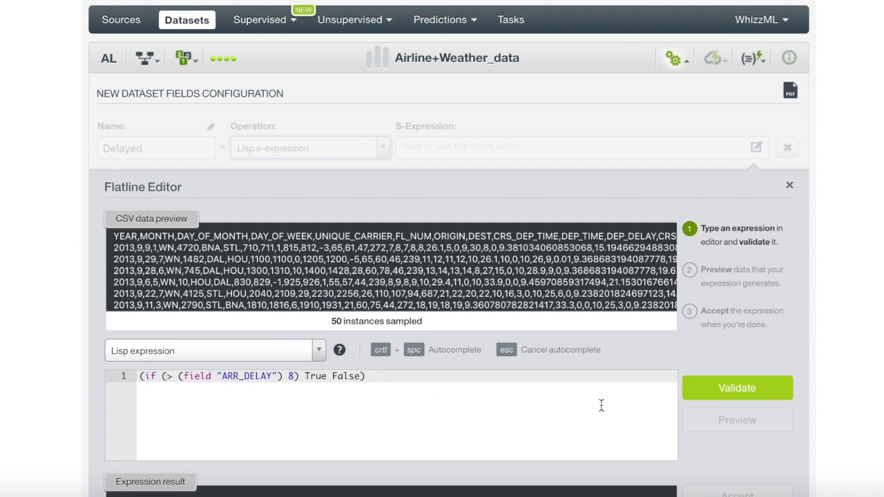
Step: Validate and preview the Delayed expression, then accept it
click(751, 389)
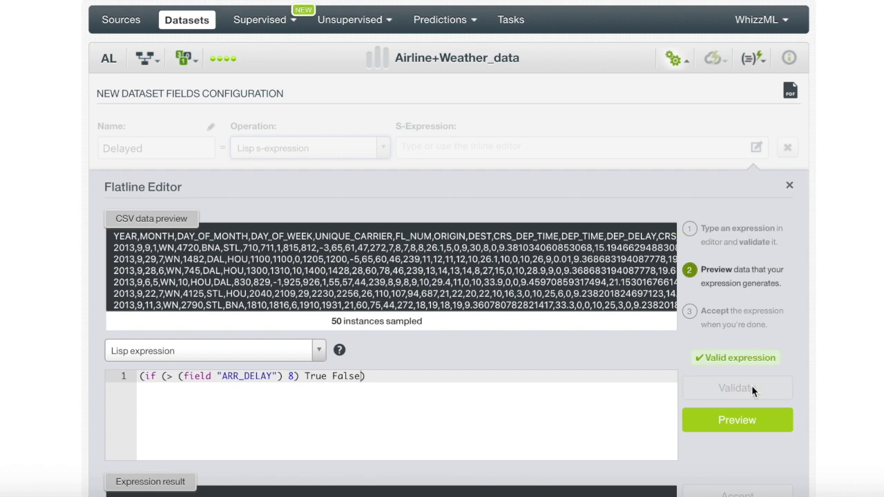
scroll(745, 365, down, 2)
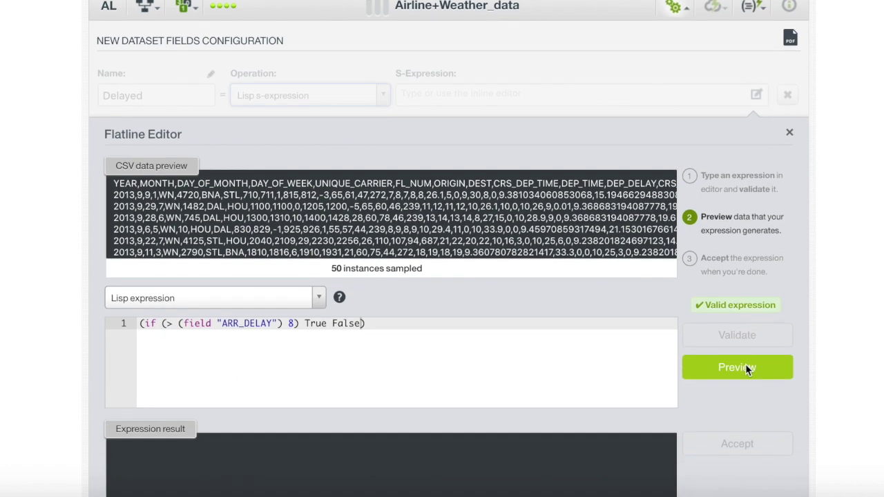
click(746, 311)
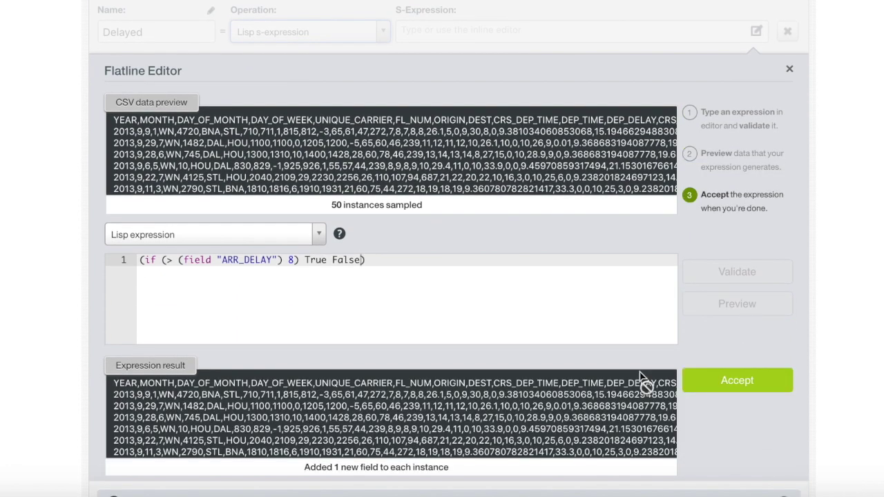
scroll(642, 379, right, 10)
scroll(629, 423, left, 10)
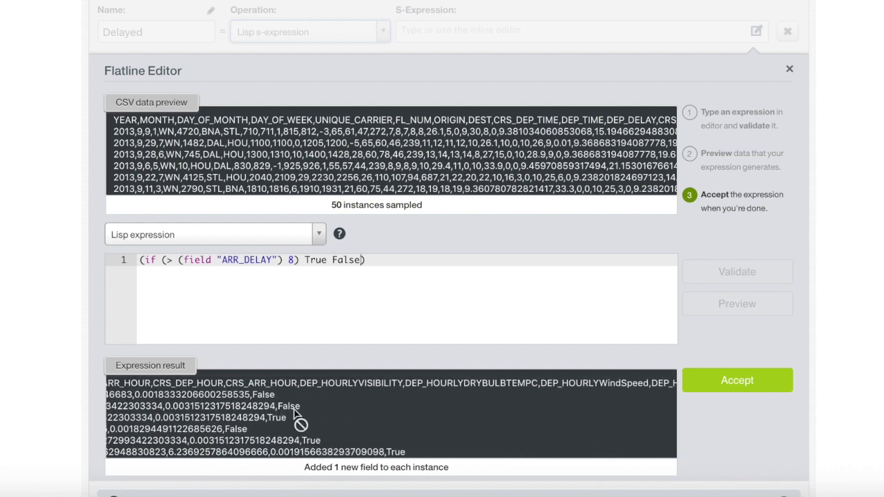
click(738, 382)
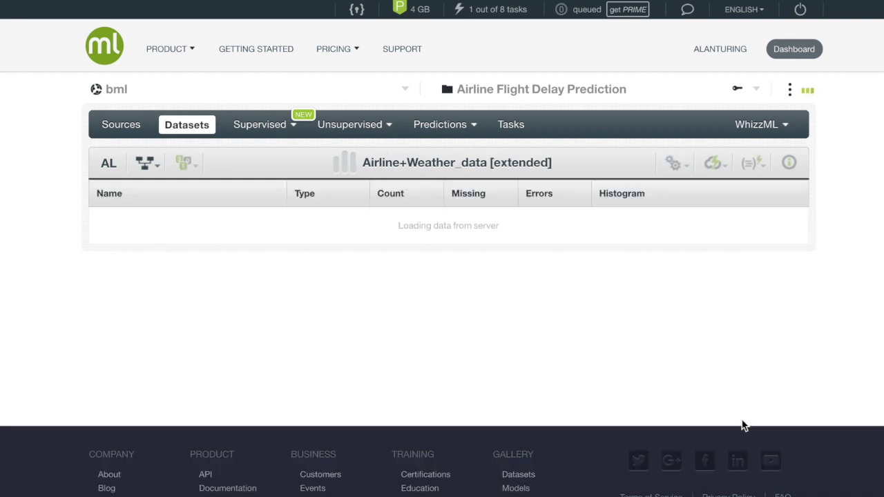
Step: Go to page 2 of the fields and inspect Delayed: 1,694 False, 660 True
scroll(803, 430, down, 3)
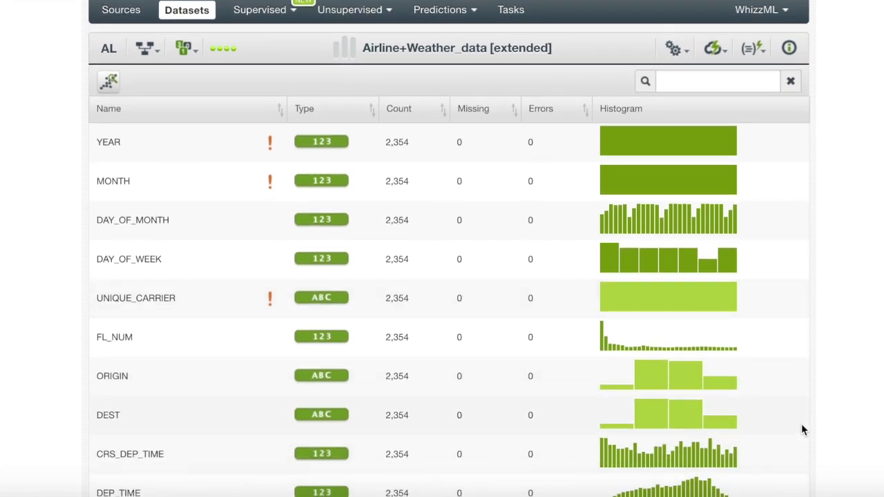
scroll(802, 430, down, 10)
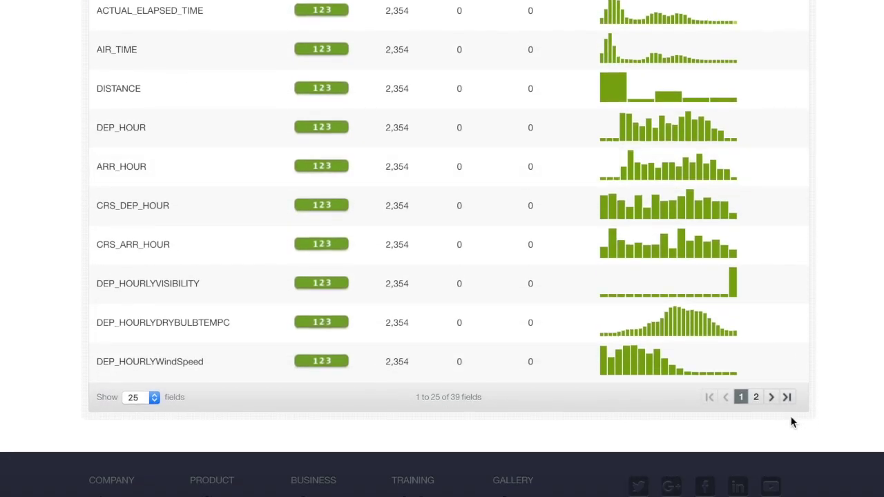
click(755, 398)
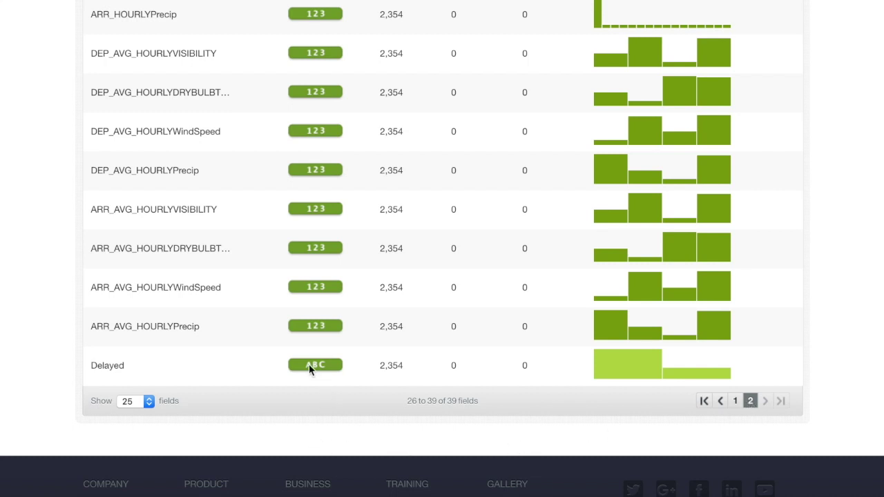
mouse_move(315, 373)
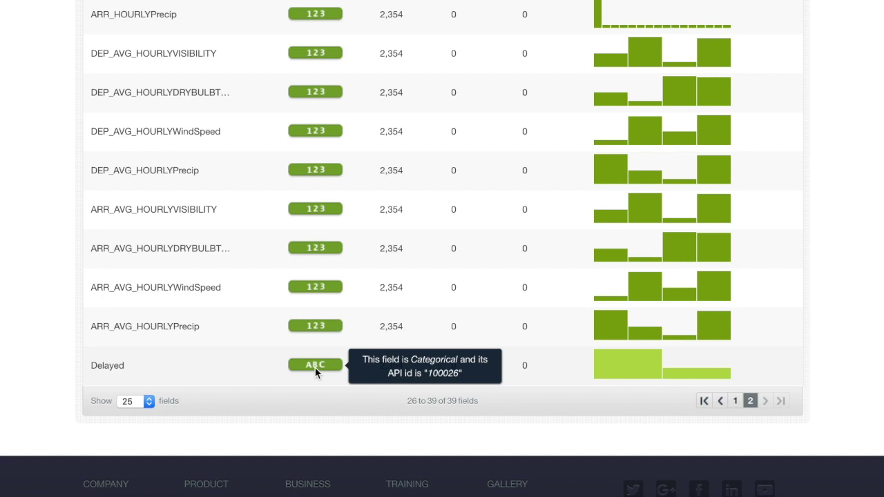
mouse_move(609, 380)
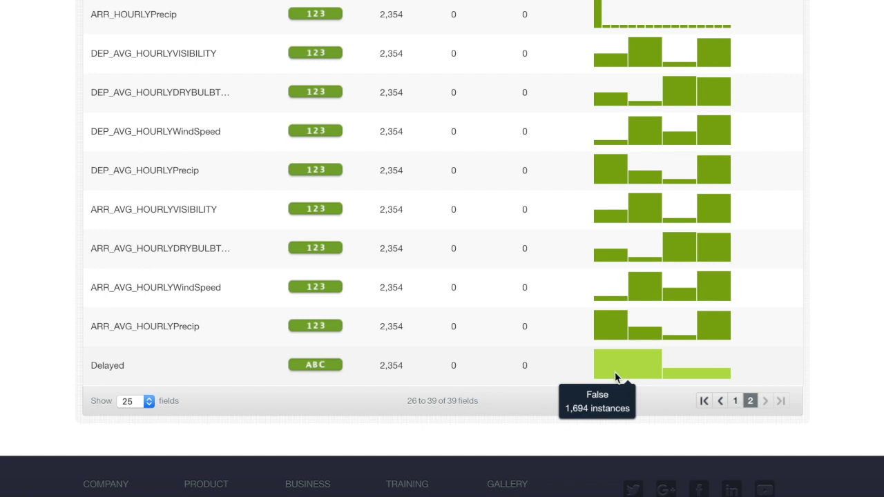
mouse_move(696, 383)
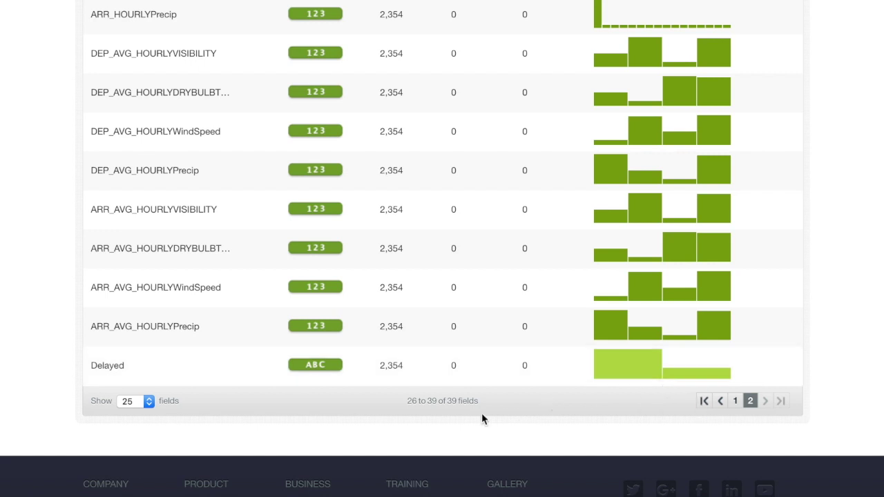
Step: Edit the Delayed field to mark it as the objective and save
click(257, 367)
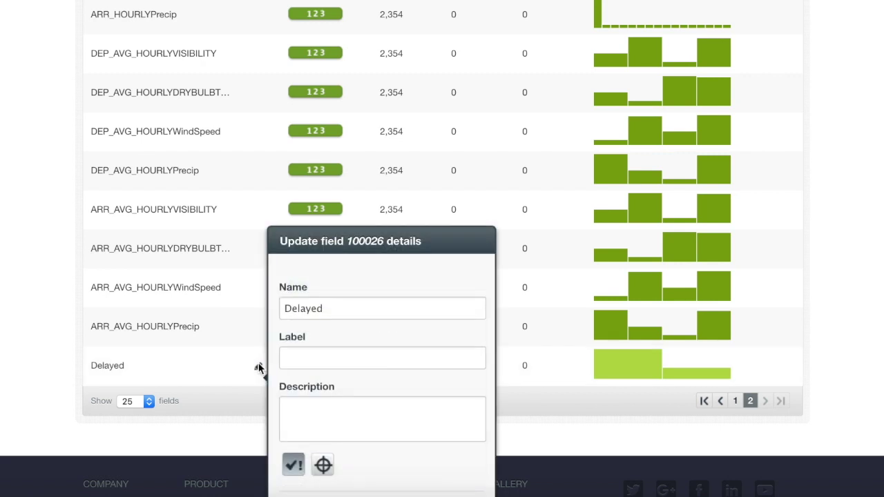
scroll(330, 441, down, 1)
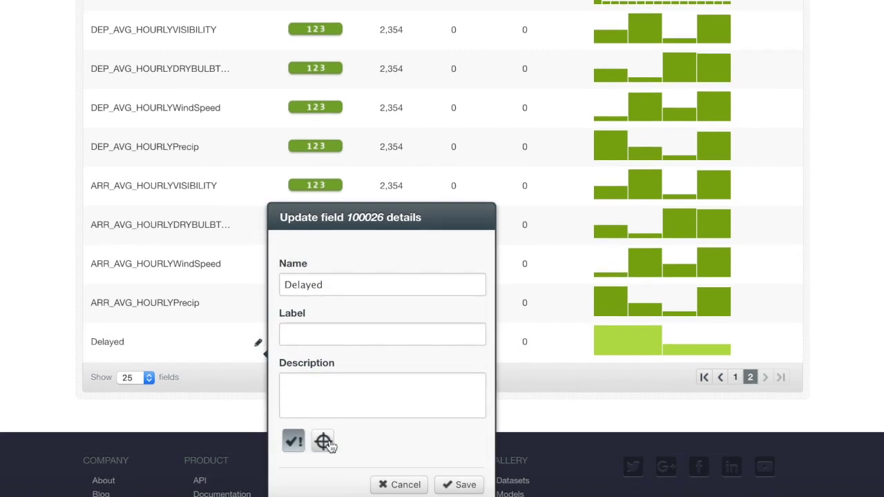
click(325, 430)
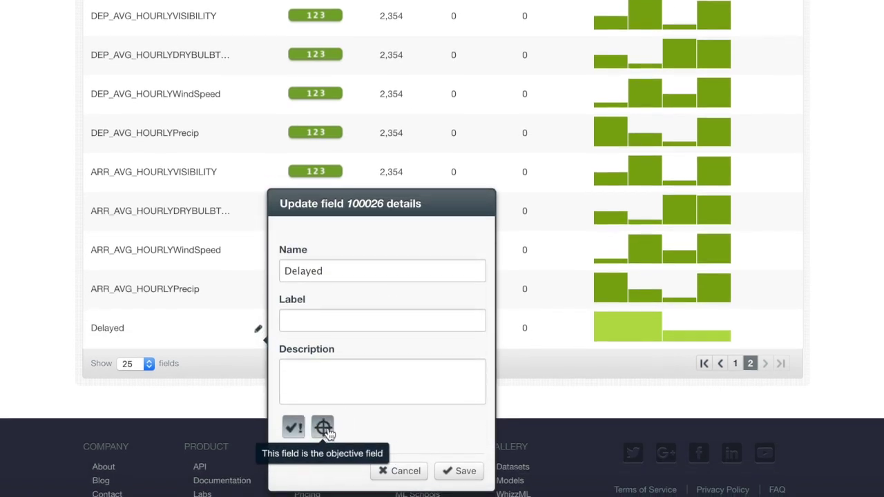
click(459, 473)
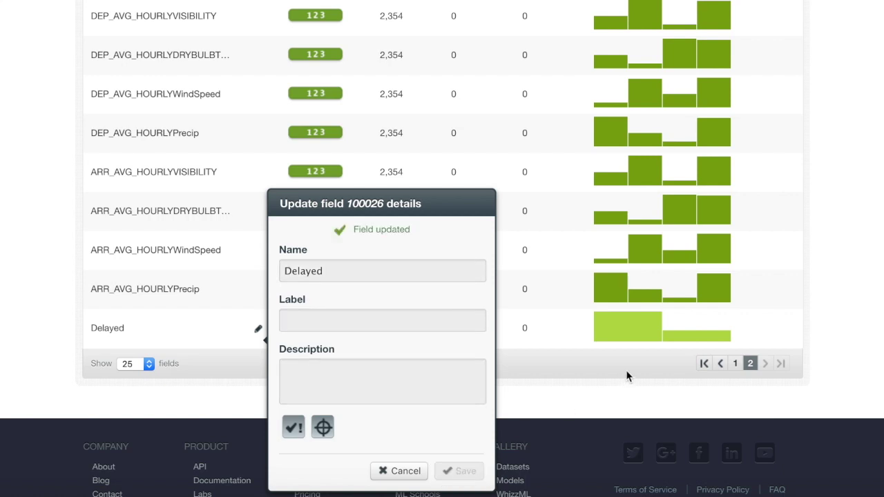
scroll(627, 377, up, 3)
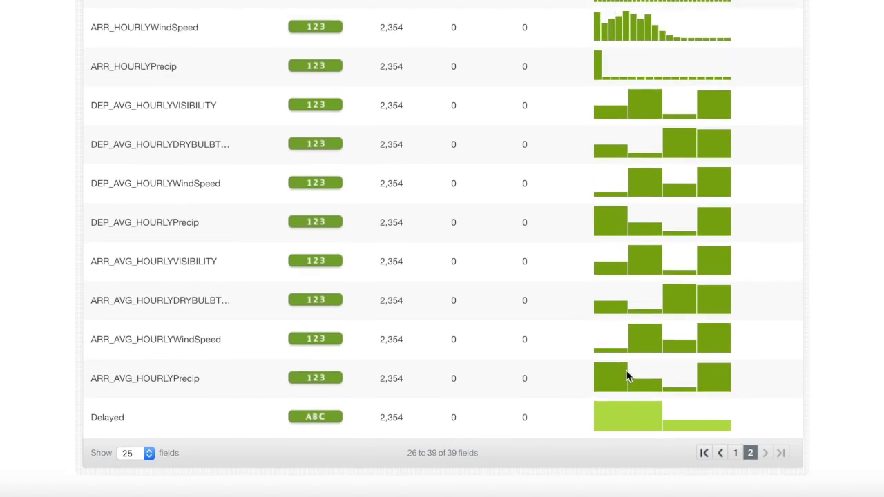
scroll(627, 377, up, 3)
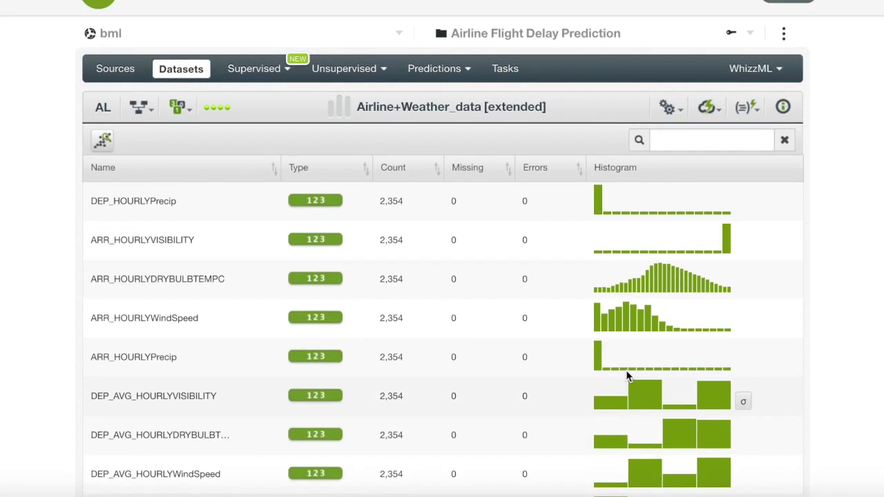
scroll(627, 376, up, 1)
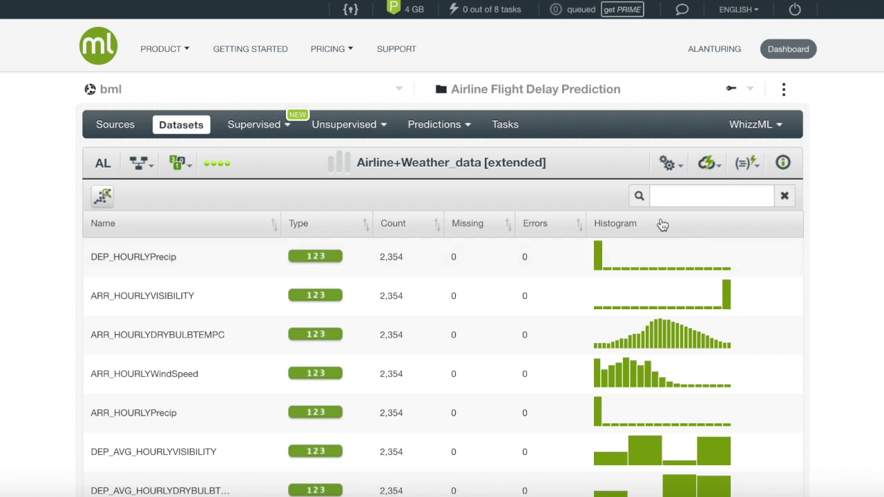
Step: Split the extended dataset into 80% training and 20% test datasets
click(671, 164)
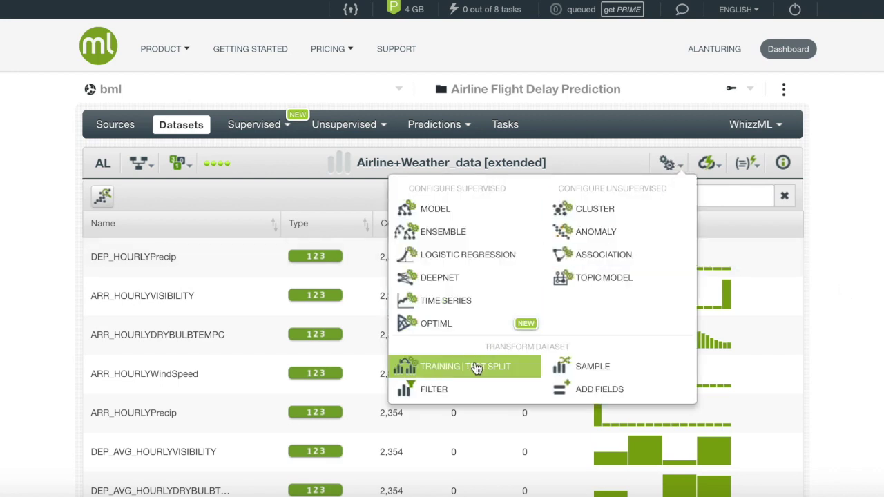
click(499, 366)
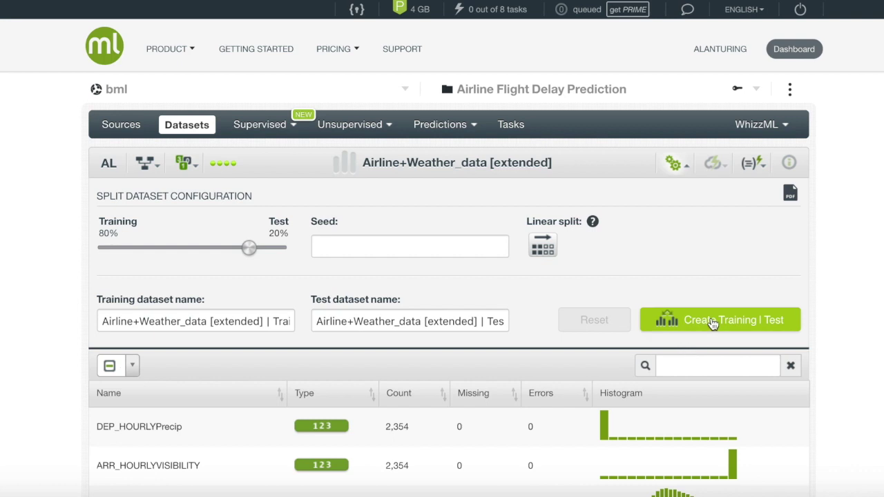
click(713, 322)
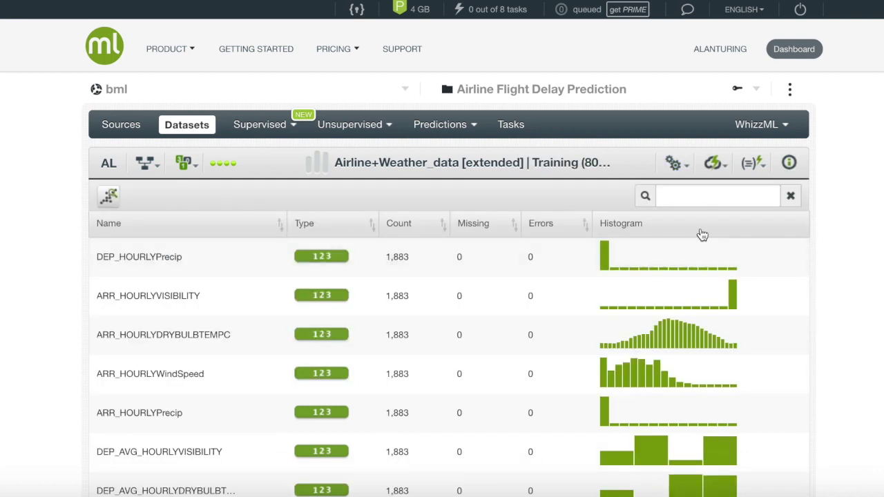
click(716, 165)
mouse_move(686, 170)
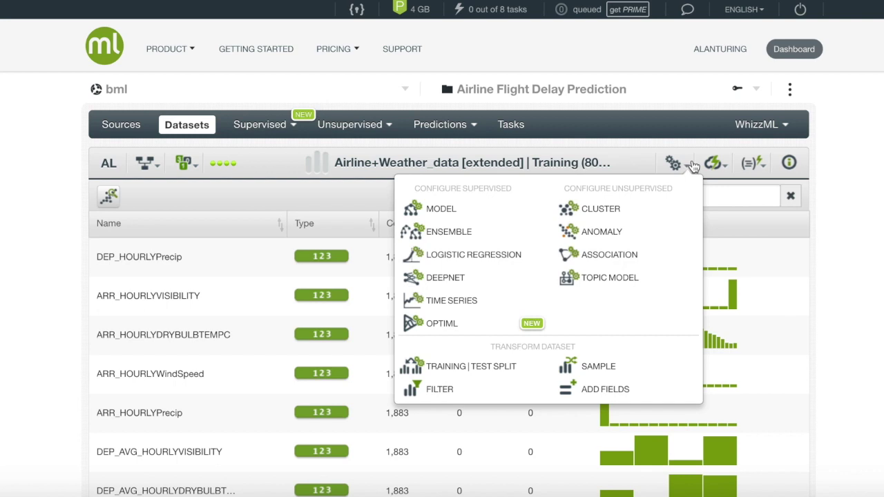
Step: Create a decision-forest ensemble on the training dataset with Balance objective weights
click(500, 238)
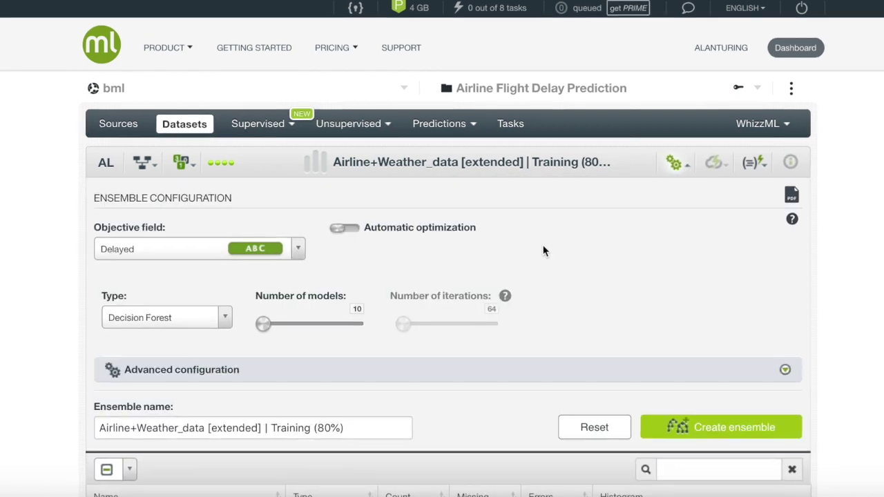
scroll(544, 251, down, 2)
click(293, 295)
scroll(295, 298, down, 2)
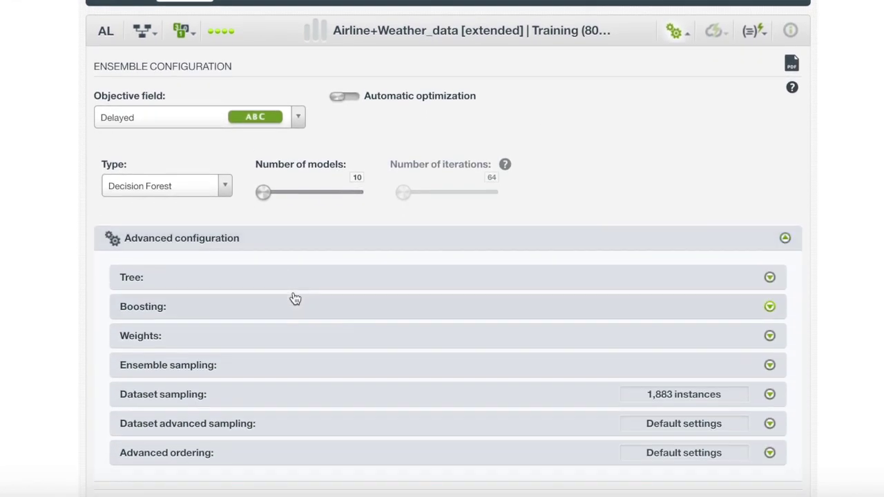
click(509, 337)
click(247, 383)
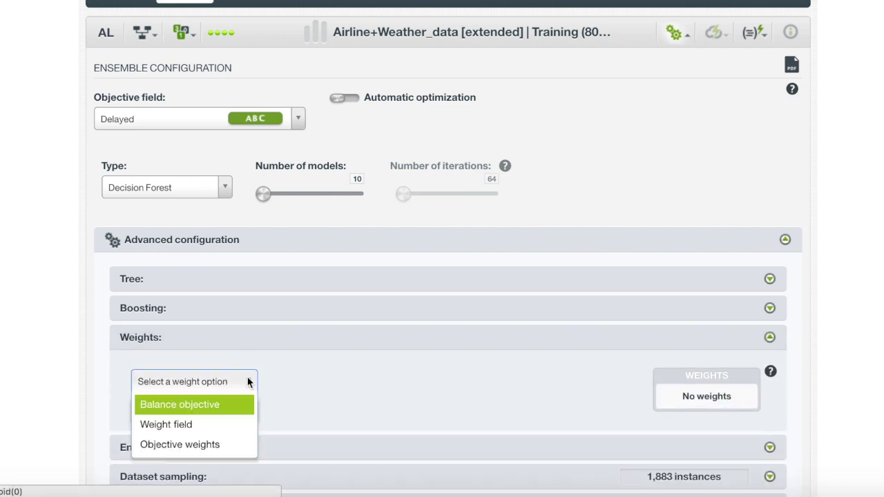
click(233, 410)
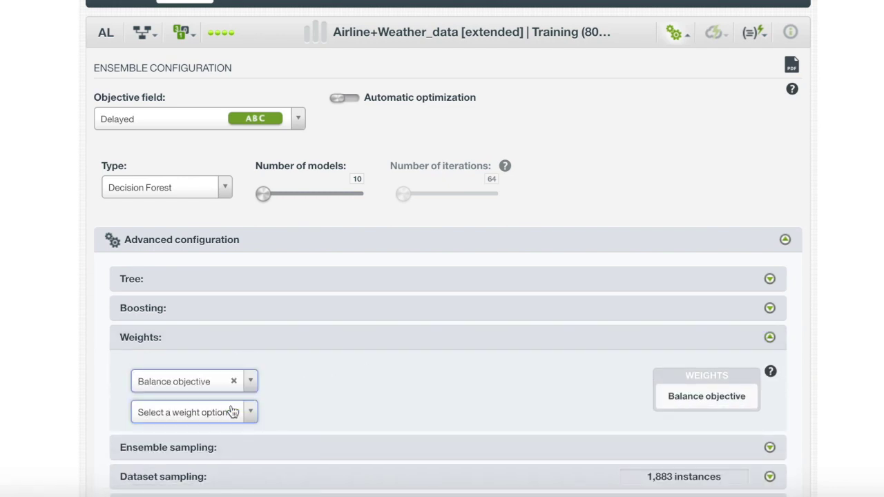
scroll(495, 374, down, 3)
scroll(494, 382, down, 1)
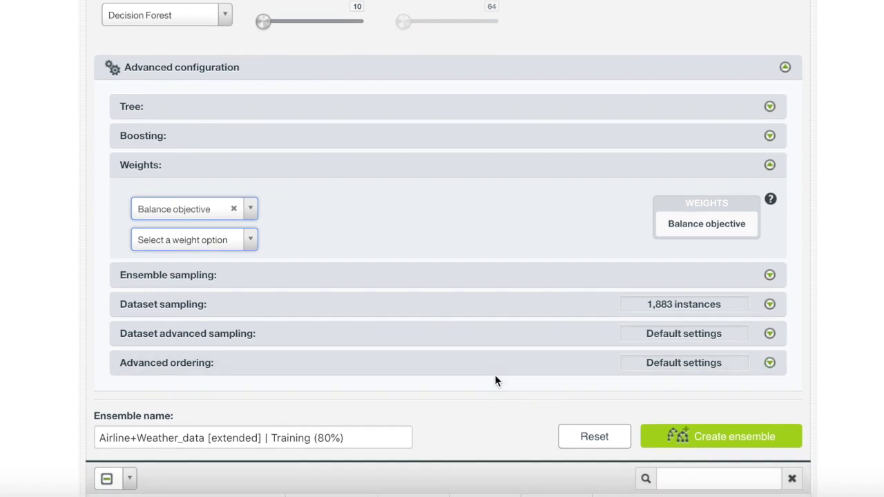
click(757, 436)
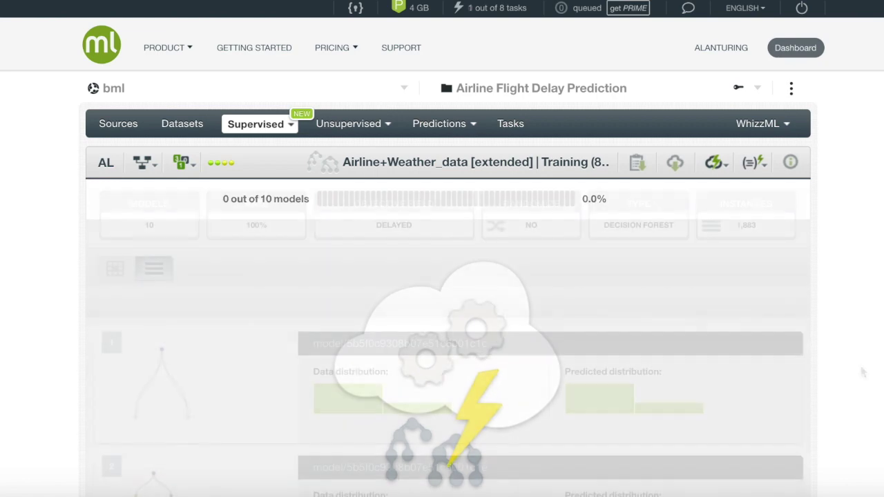
Step: Evaluate the finished ensemble against the Test (20%) dataset
scroll(862, 369, down, 1)
scroll(863, 373, down, 5)
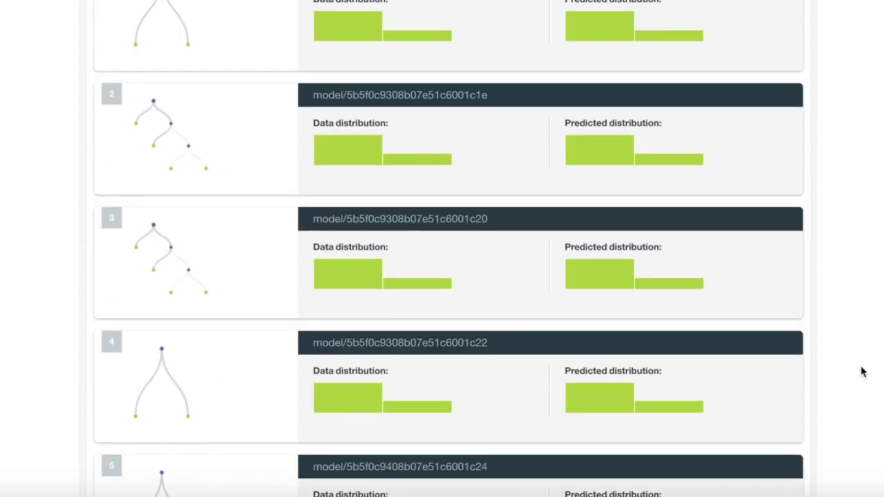
scroll(862, 373, up, 6)
click(717, 166)
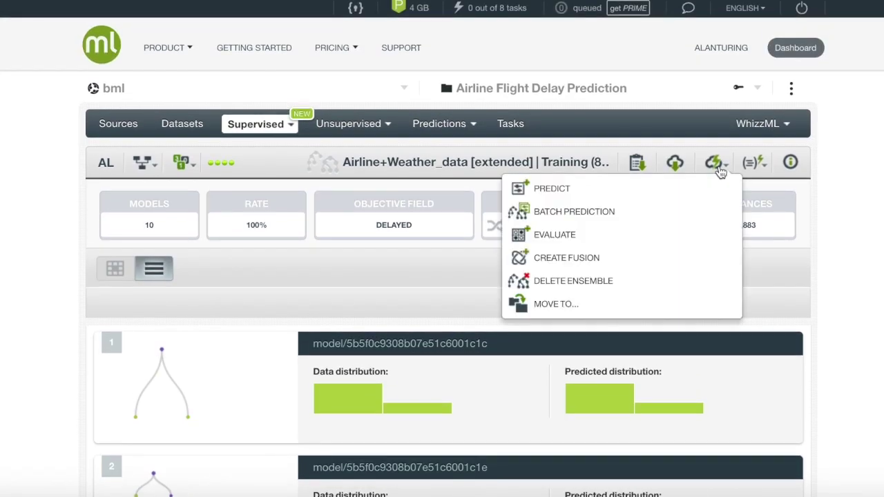
click(654, 236)
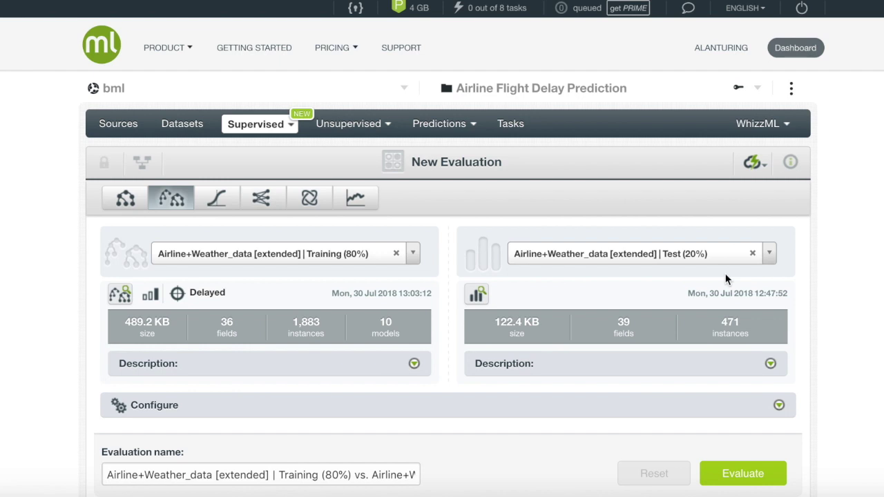
click(748, 473)
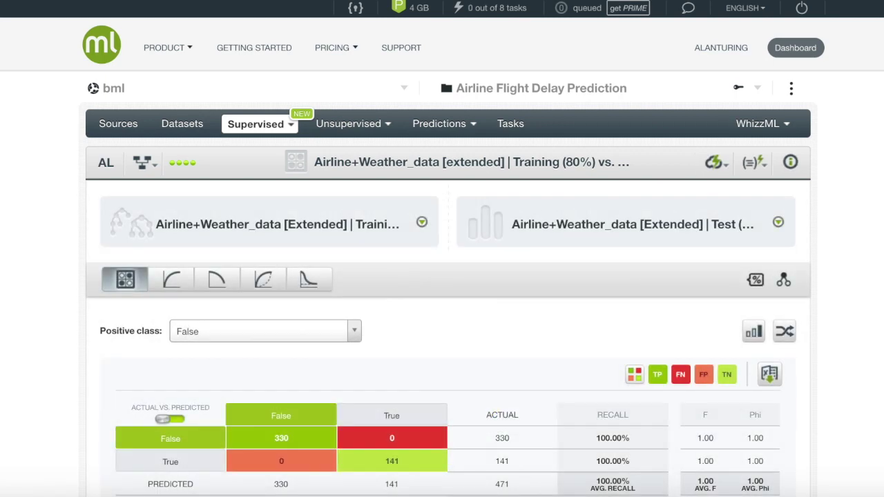
Step: Review the confusion matrix: all 471 instances correct (330 False, 141 True), 100% accuracy
scroll(442, 276, down, 5)
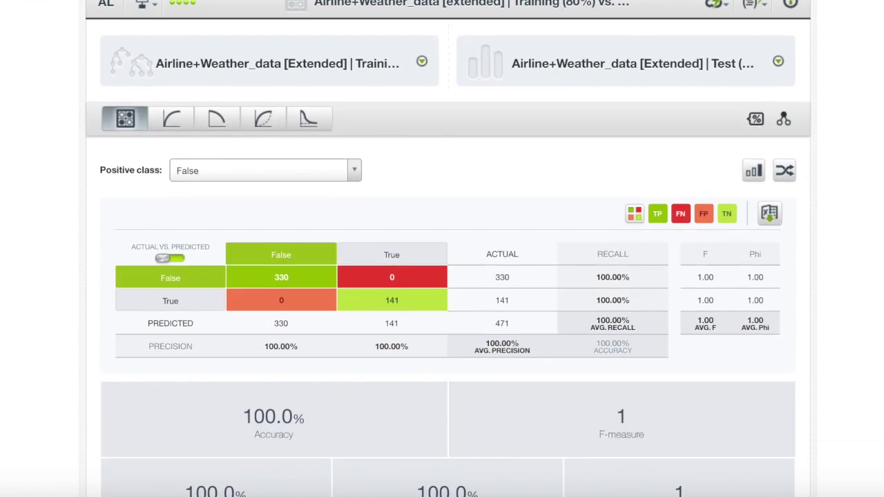
scroll(442, 276, down, 3)
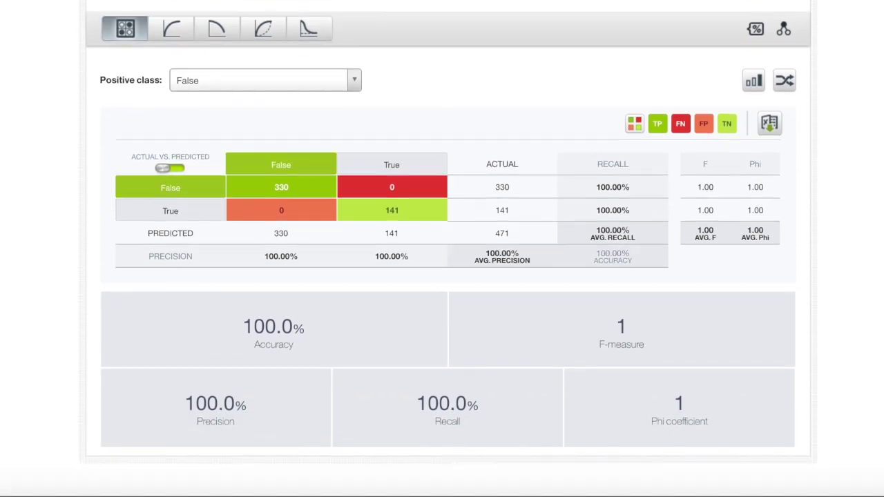
scroll(446, 79, up, 8)
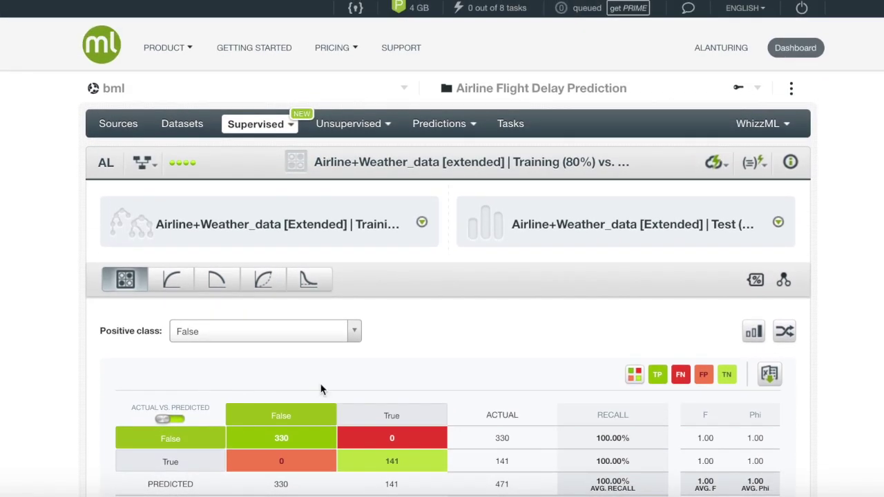
click(143, 166)
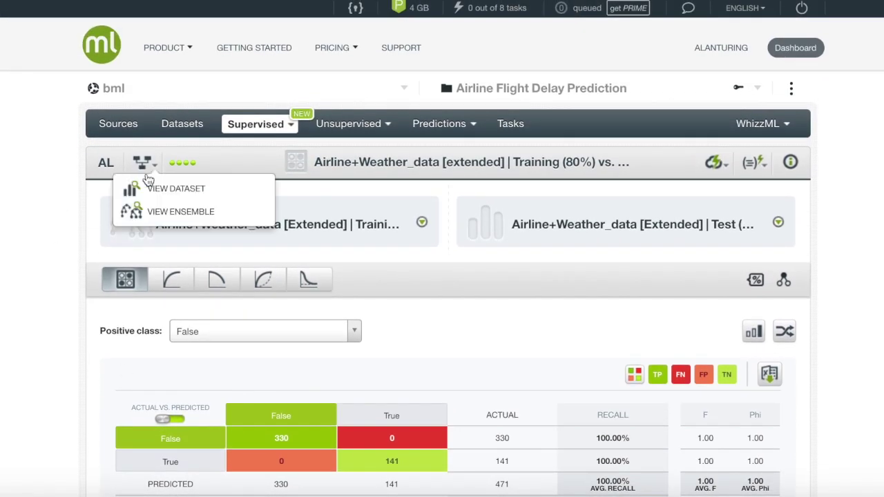
Step: Open the ensemble's Summary Report to confirm ARR_DELAY holds 100% field importance, then close it
click(181, 217)
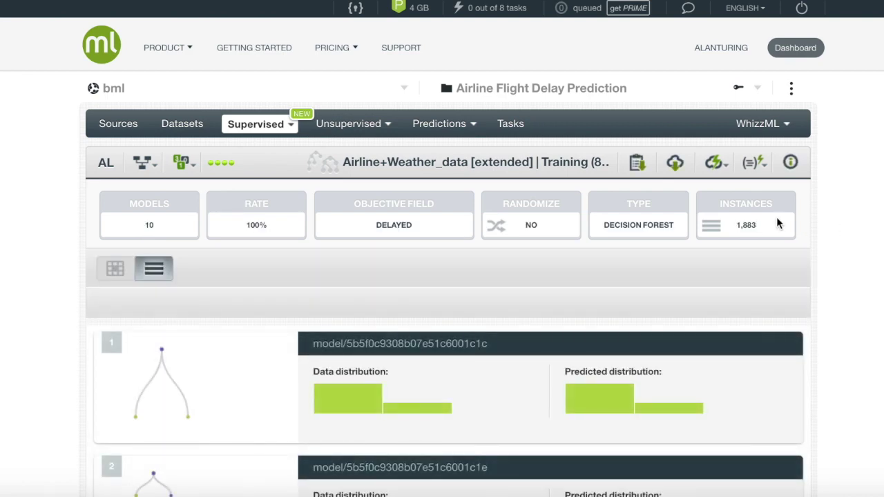
click(638, 164)
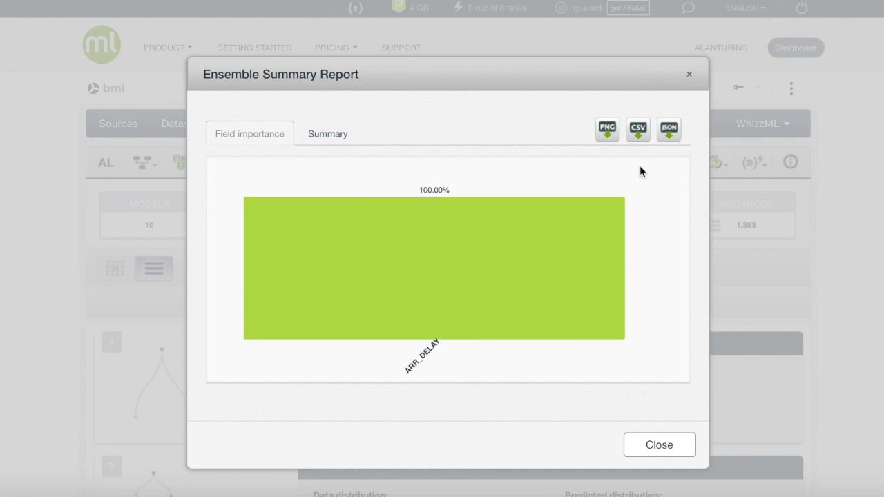
mouse_move(447, 328)
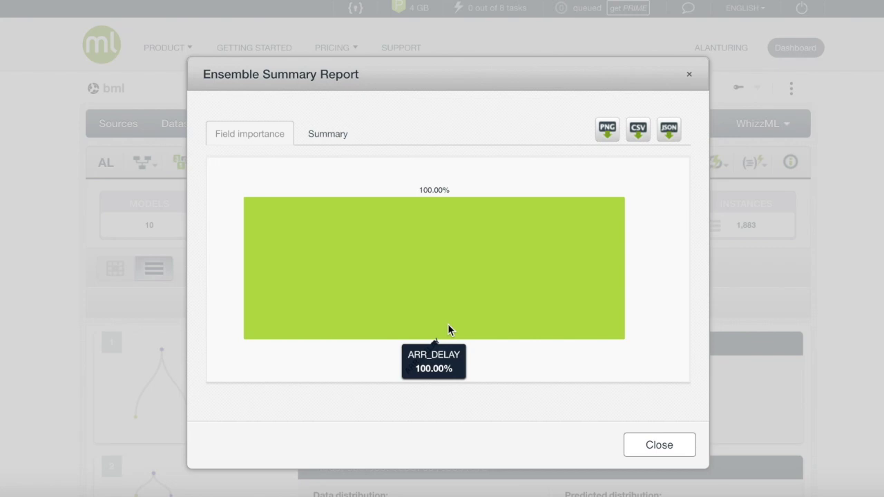
click(663, 445)
Step: Inspect tree 1, which splits only on ARR_DELAY, then go to the training dataset
scroll(667, 446, down, 2)
click(153, 272)
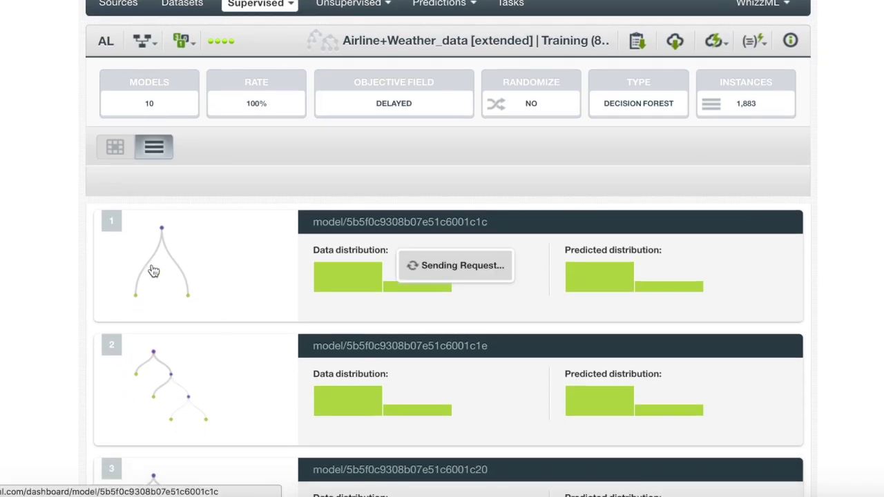
scroll(152, 264, down, 1)
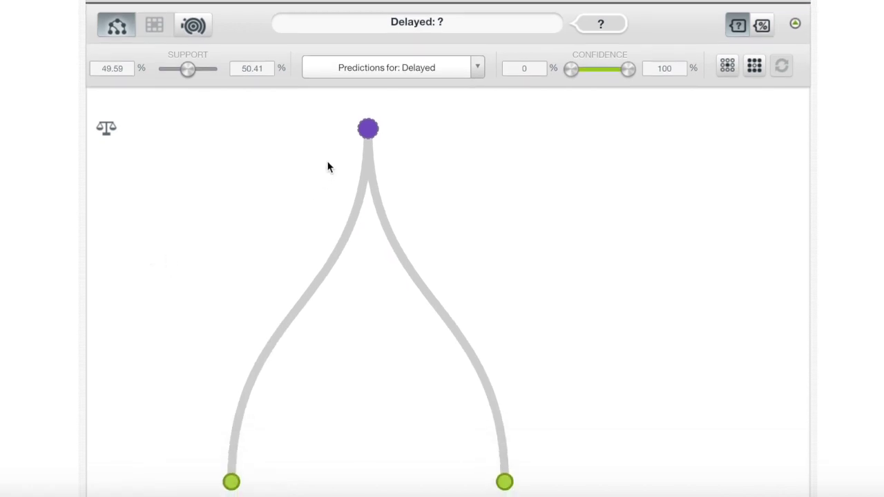
mouse_move(368, 136)
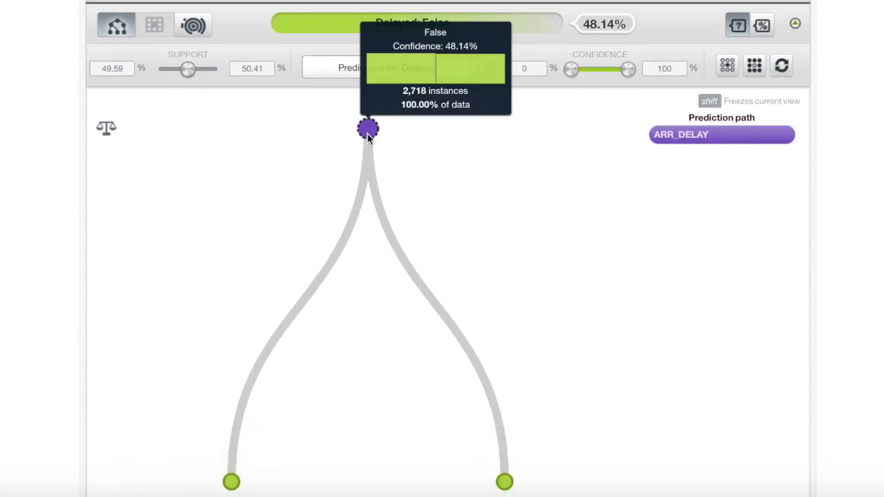
mouse_move(232, 483)
scroll(230, 483, down, 1)
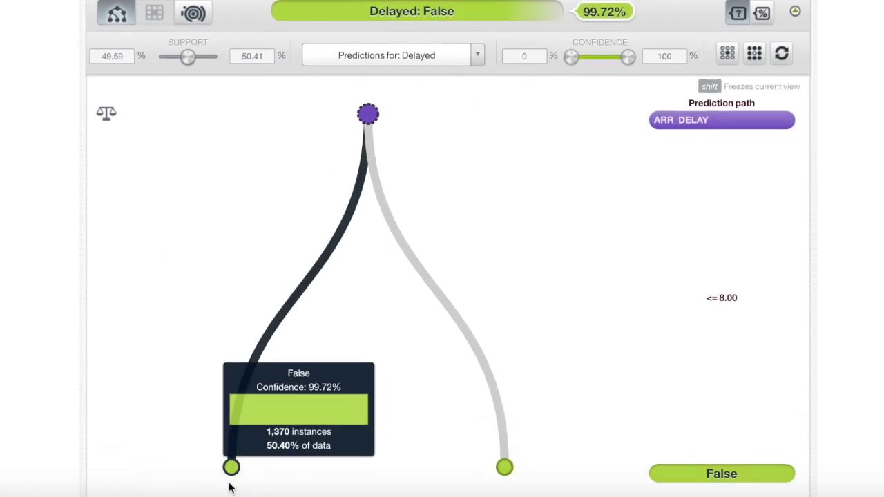
scroll(228, 450, up, 1)
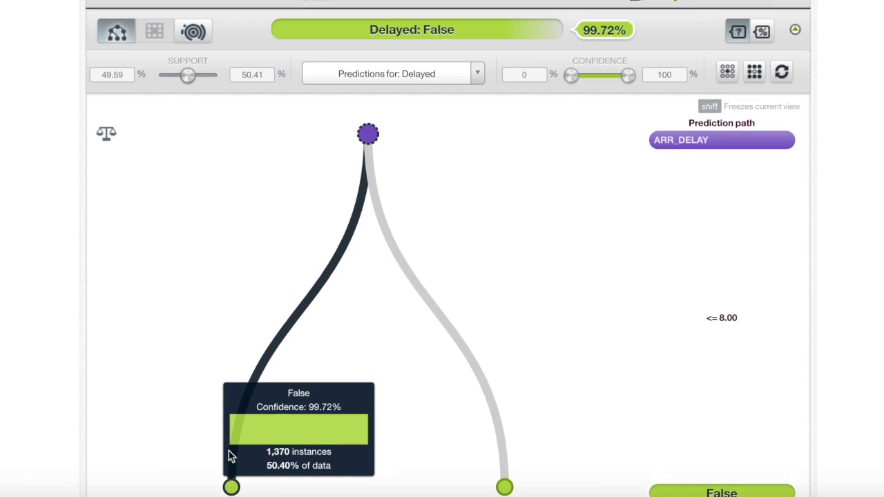
scroll(195, 380, up, 3)
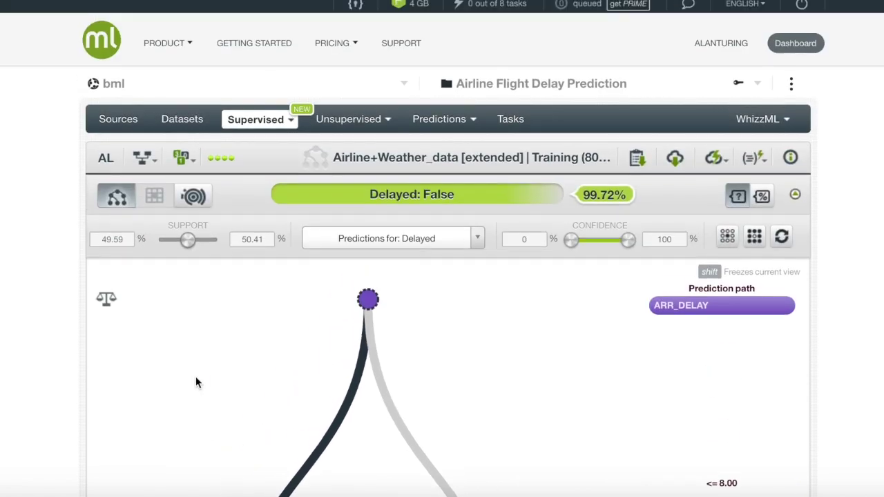
scroll(196, 383, up, 1)
mouse_move(152, 165)
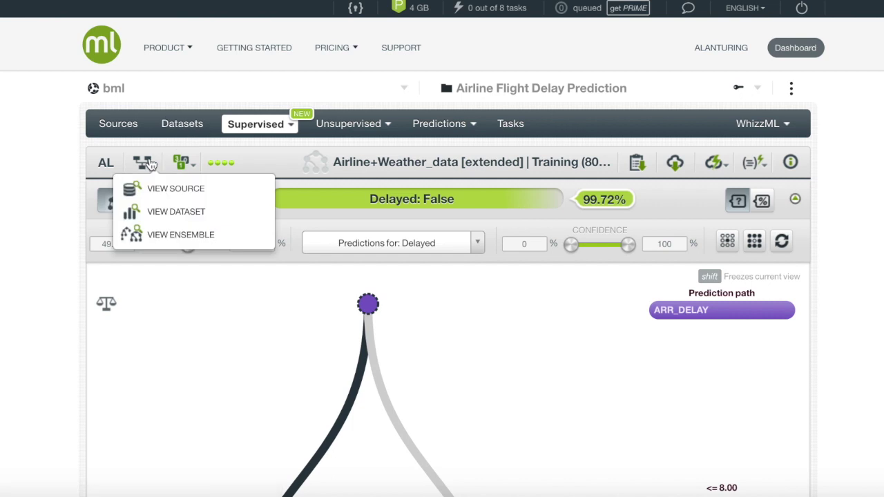
click(176, 214)
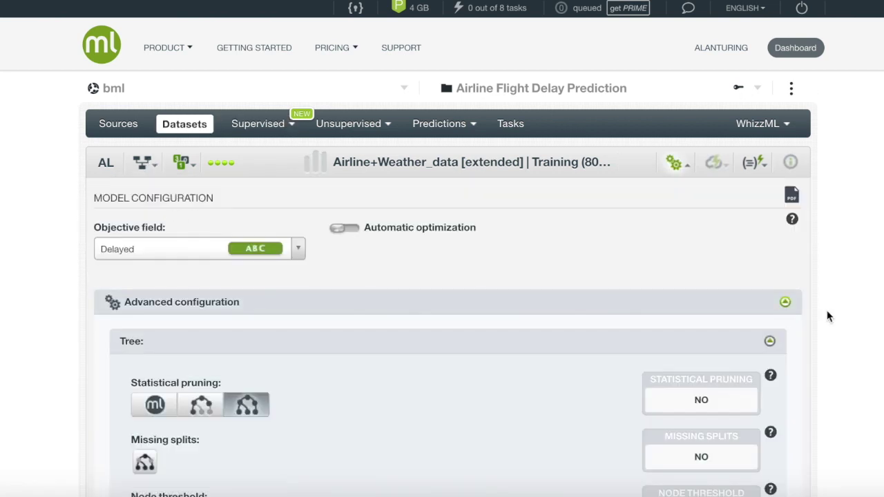
Step: Switch the training dataset's configuration to an ensemble weighted by Balance objective
click(751, 312)
scroll(753, 316, down, 3)
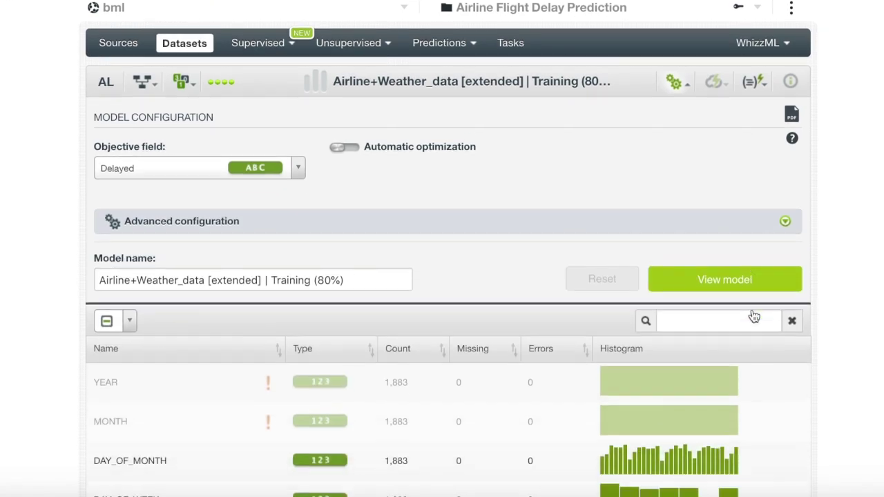
scroll(677, 150, up, 3)
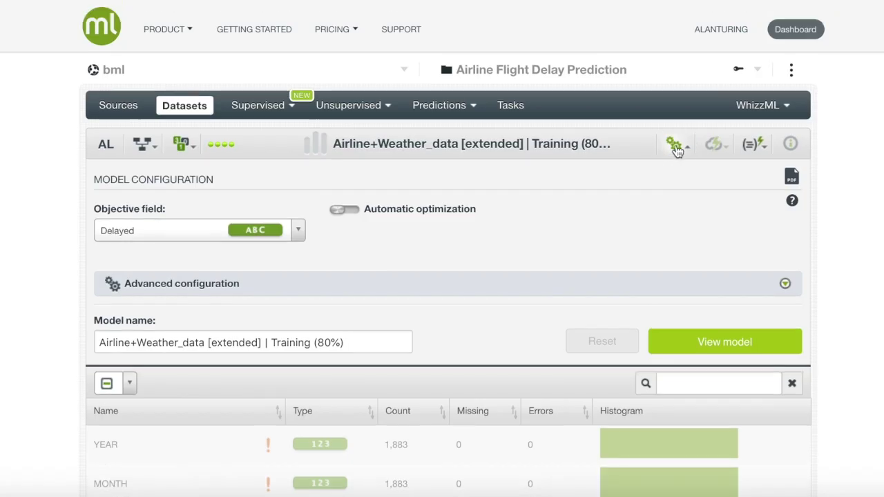
click(677, 149)
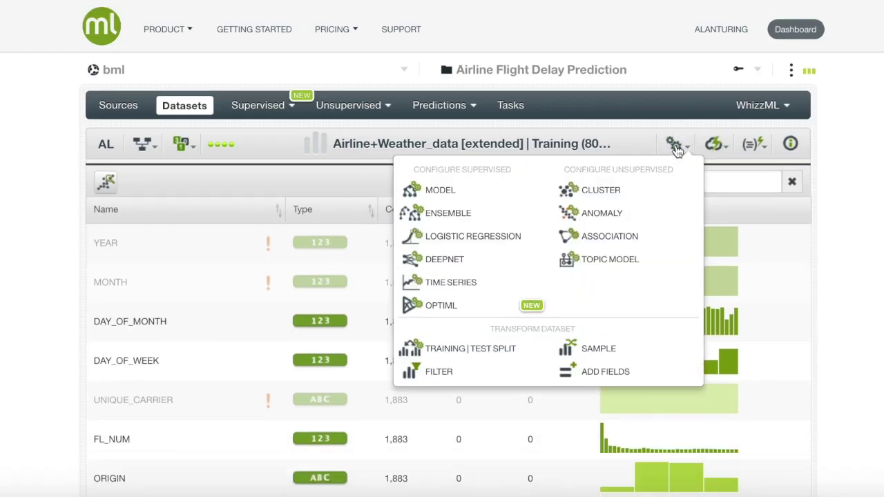
click(511, 214)
scroll(511, 223, down, 2)
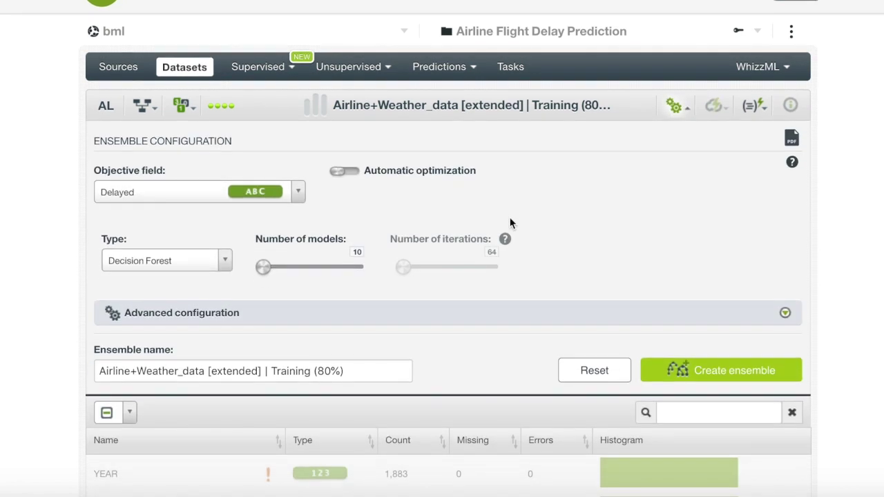
click(509, 271)
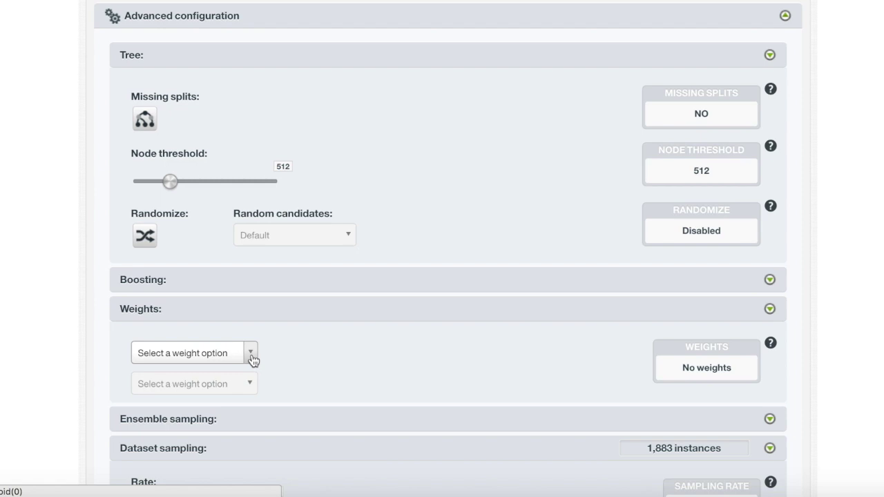
click(251, 354)
click(245, 382)
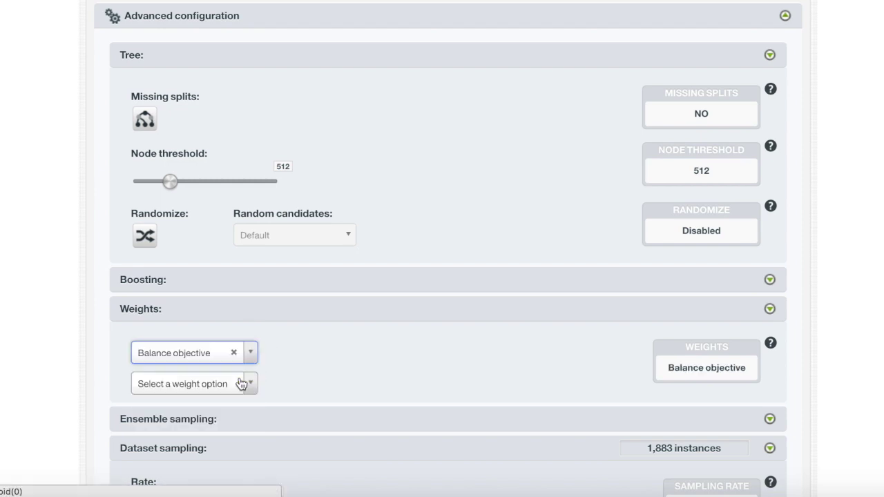
scroll(241, 385, up, 5)
click(673, 208)
scroll(357, 292, down, 10)
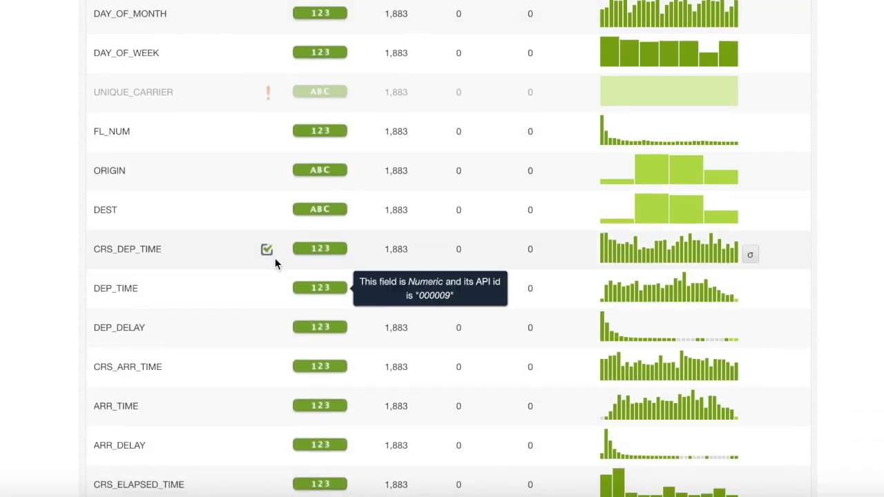
Step: Untick ARR_TIME, ARR_DELAY, ACTUAL_ELAPSED_TIME and AIR_TIME as ensemble input fields
scroll(68, 267, down, 2)
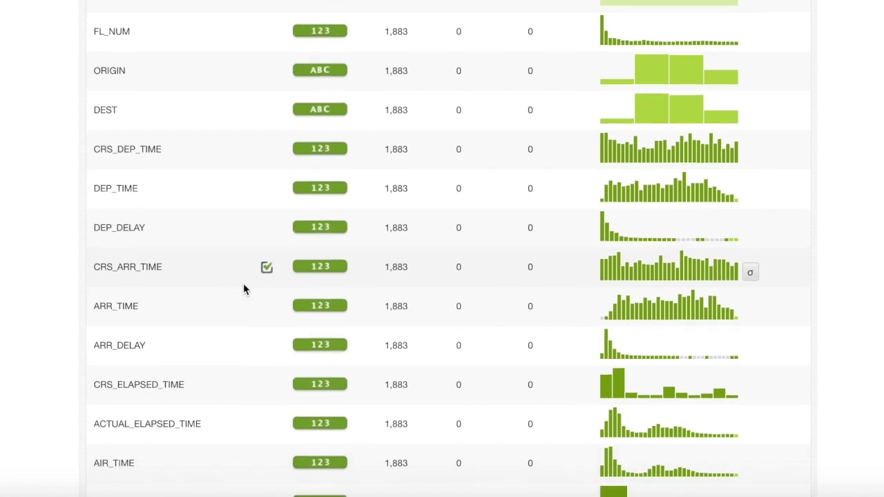
scroll(244, 289, down, 1)
click(266, 273)
click(268, 315)
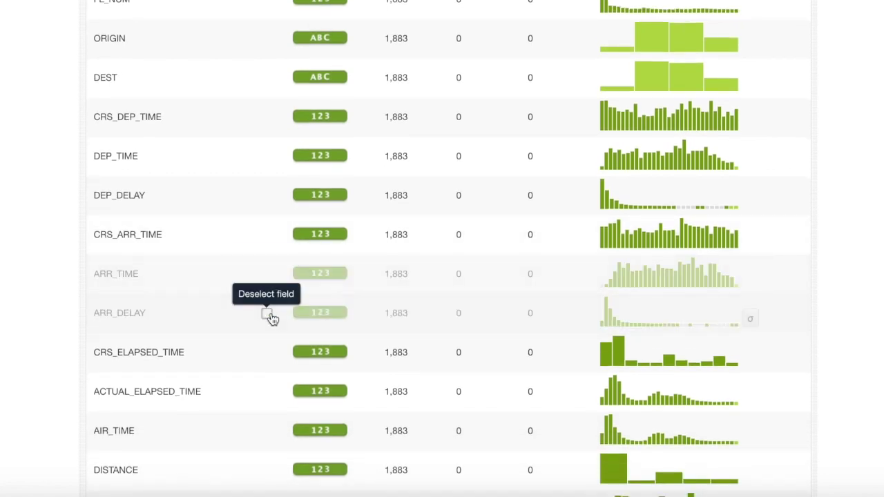
scroll(269, 316, down, 2)
click(268, 315)
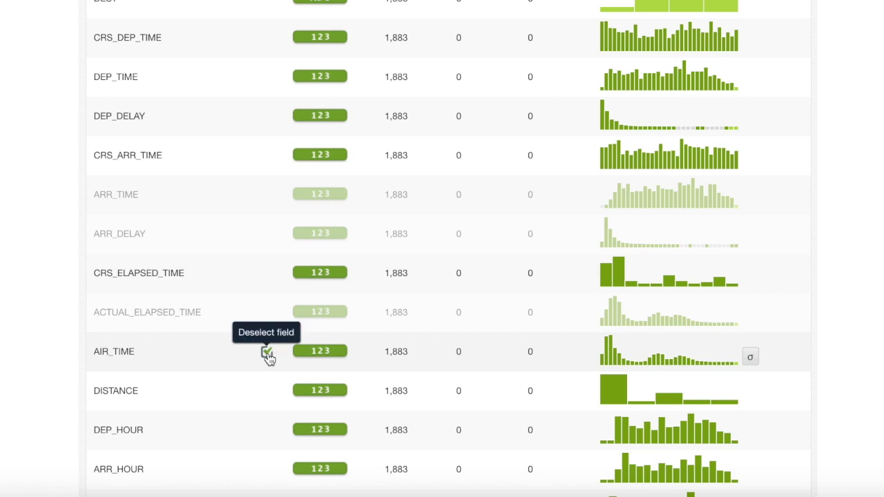
click(268, 354)
Step: Untick ARR_HOUR as well and check the remaining fields 26 to 39
scroll(269, 359, down, 2)
scroll(269, 359, down, 4)
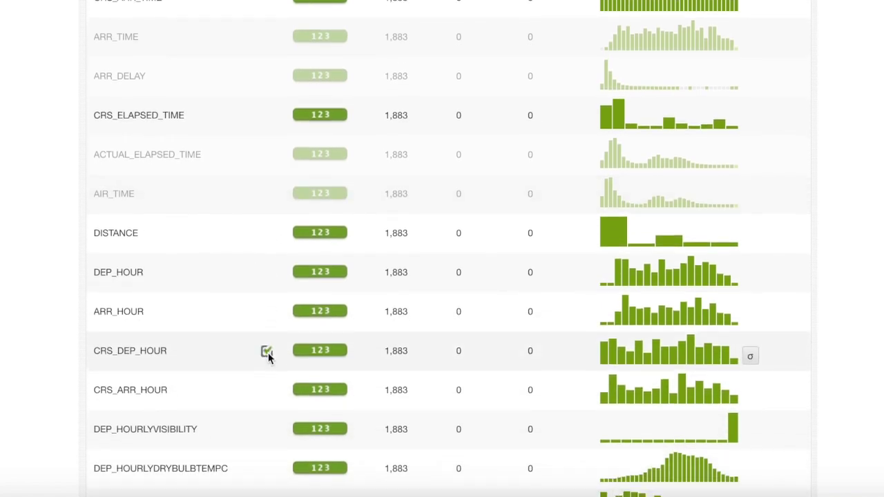
click(265, 255)
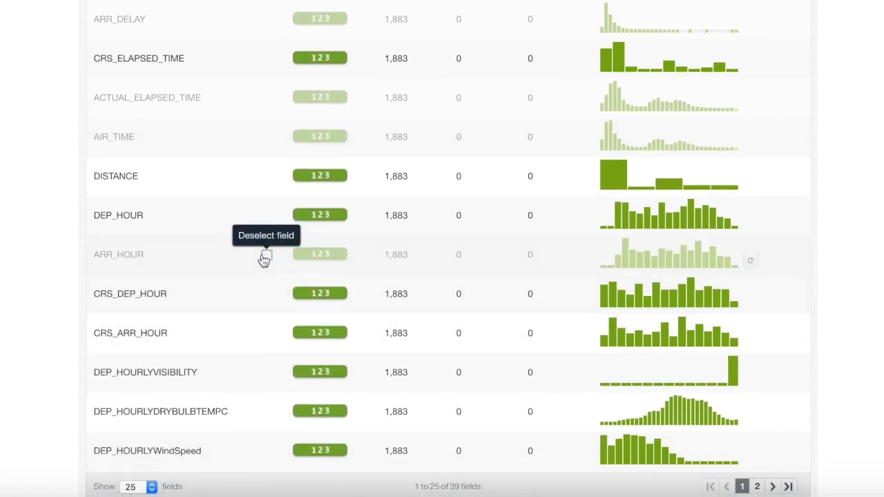
scroll(263, 259, down, 2)
click(757, 404)
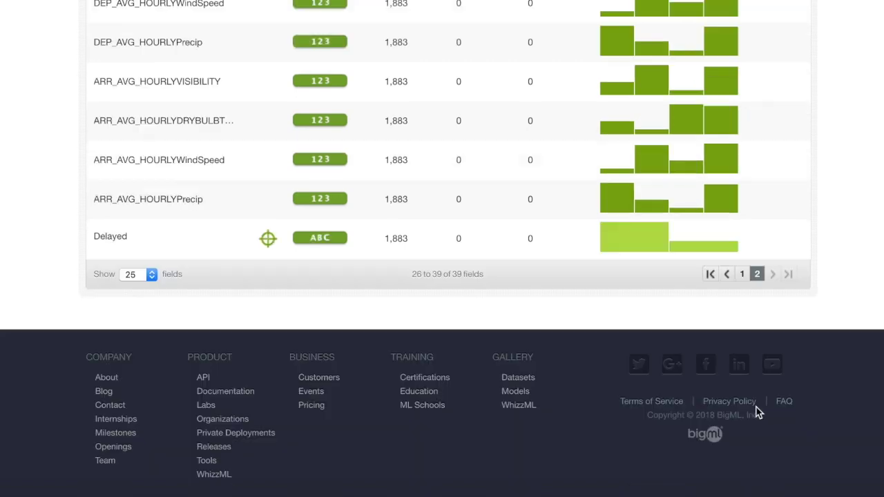
scroll(411, 278, up, 5)
scroll(409, 279, up, 5)
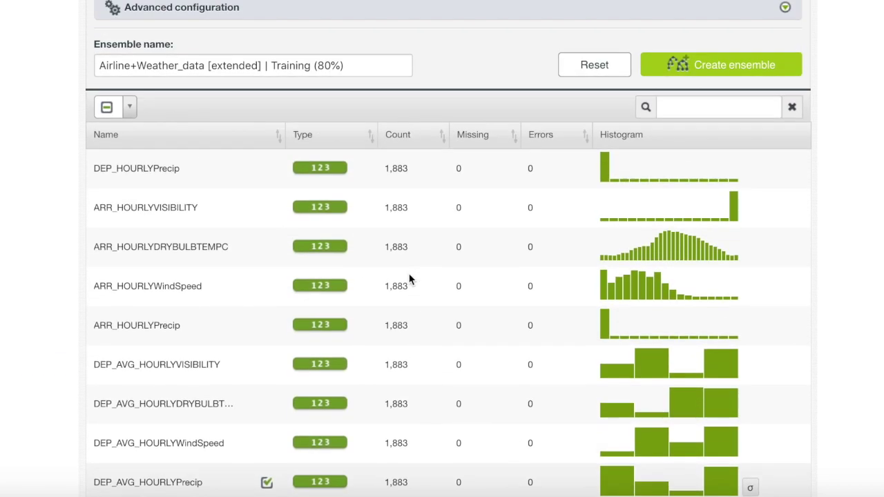
scroll(359, 238, down, 2)
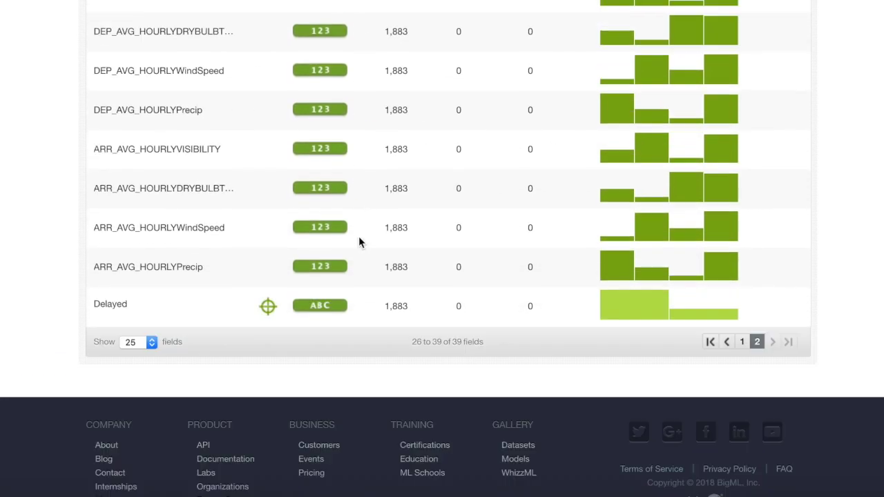
scroll(358, 242, down, 1)
scroll(844, 235, up, 9)
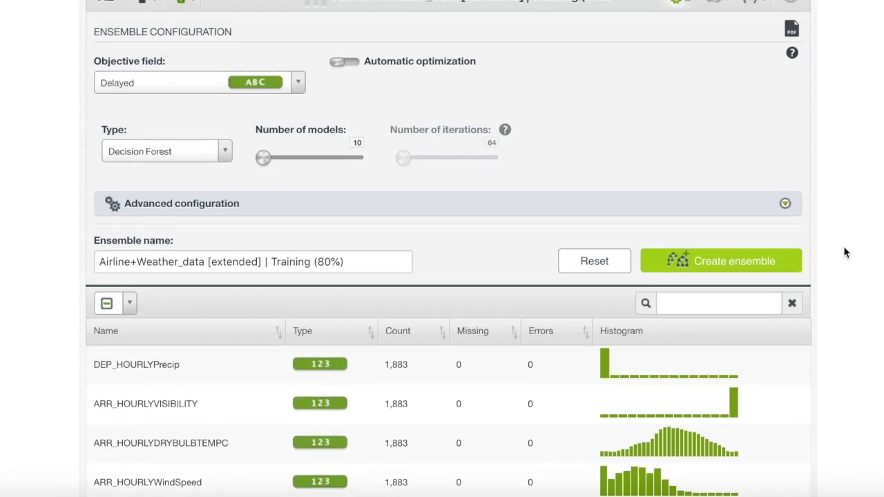
scroll(773, 276, up, 1)
Step: Build the 10-model decision-forest ensemble and start a new evaluation of it
click(750, 306)
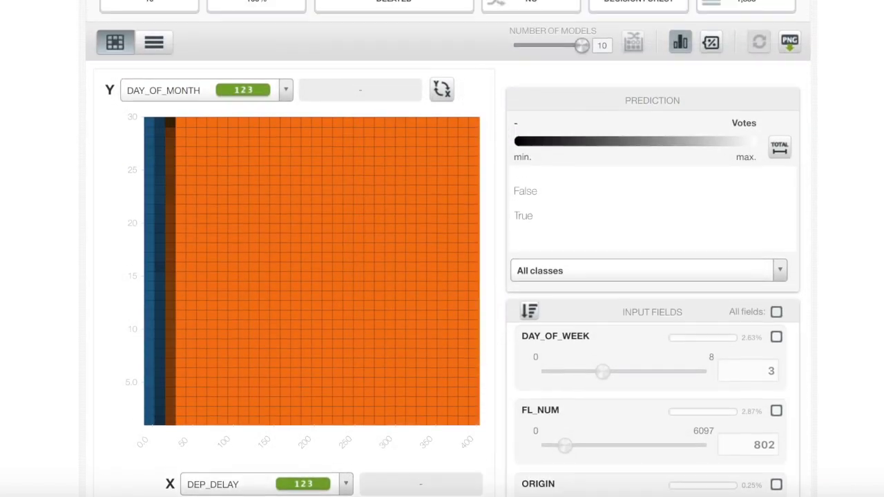
scroll(882, 383, up, 3)
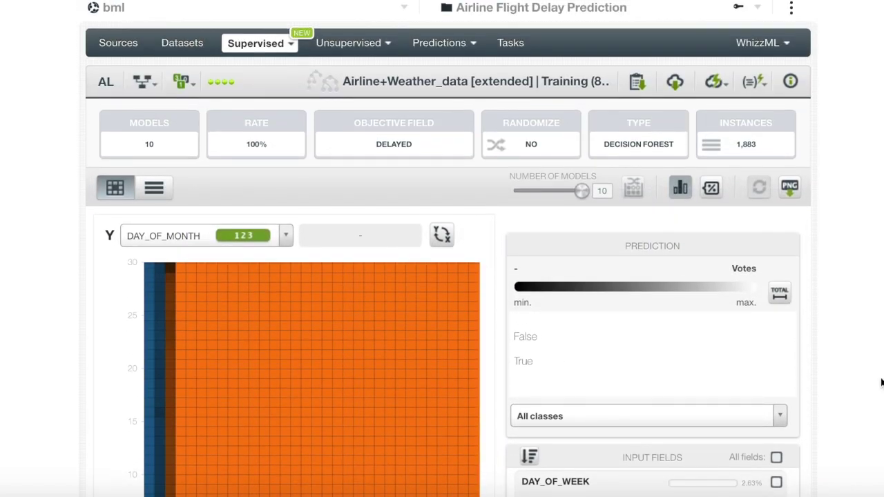
click(715, 82)
click(712, 155)
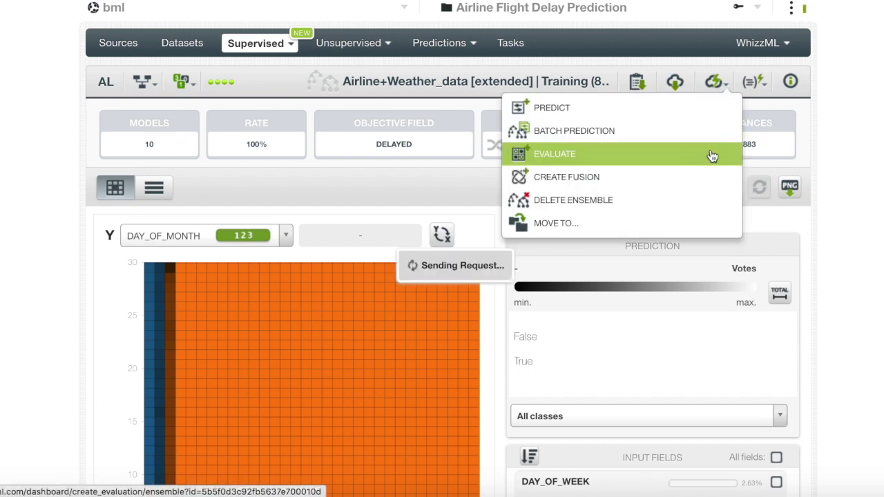
scroll(831, 170, up, 2)
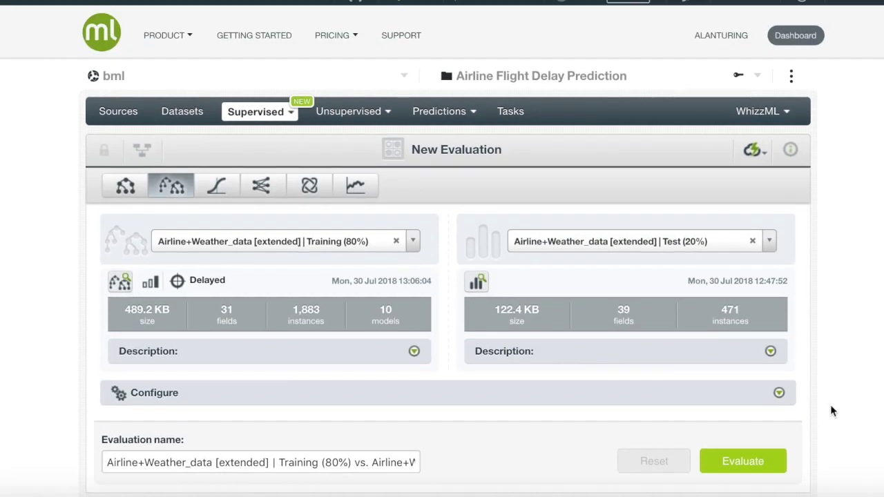
Step: Run the evaluation on Test (20%) and review its 90.0% accuracy confusion matrix
click(762, 467)
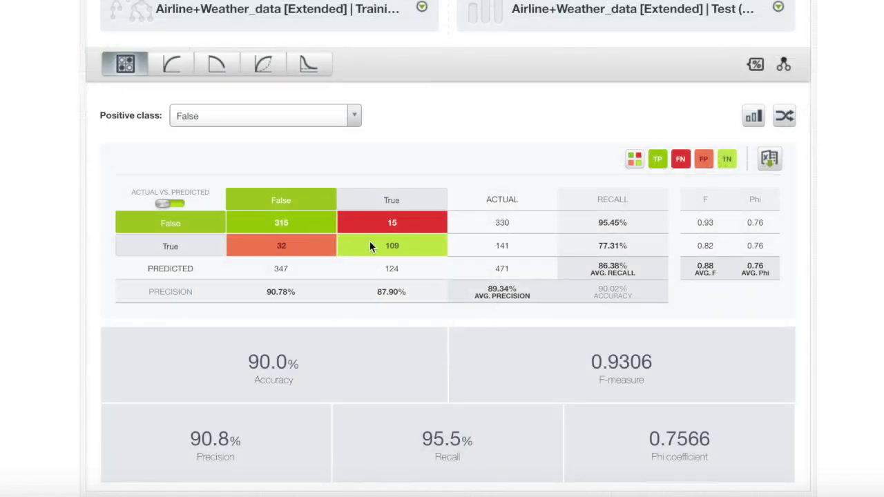
scroll(867, 308, down, 3)
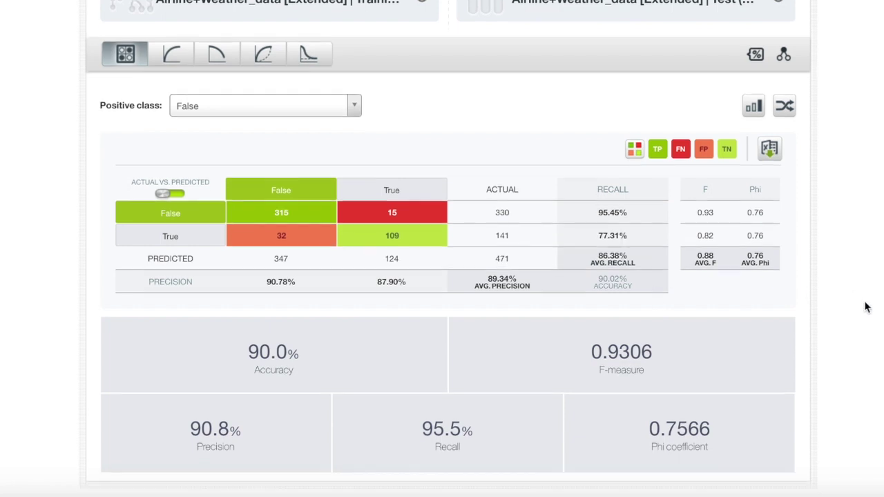
scroll(867, 308, up, 4)
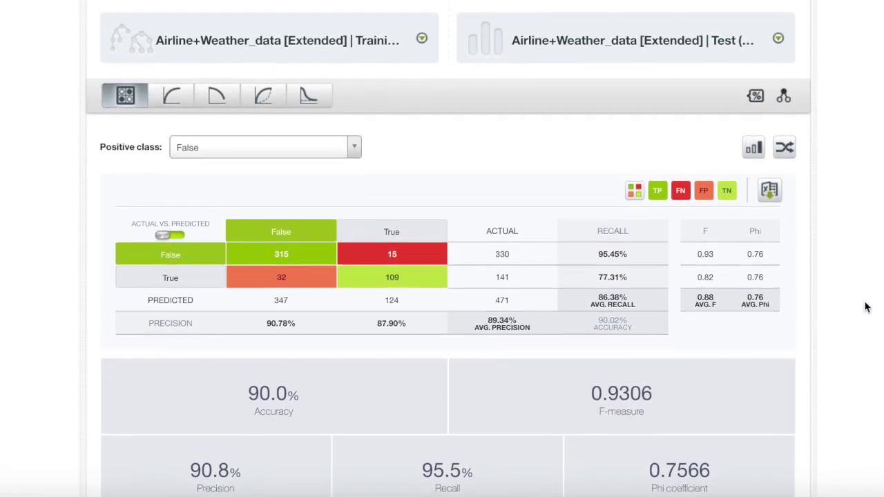
scroll(868, 307, up, 2)
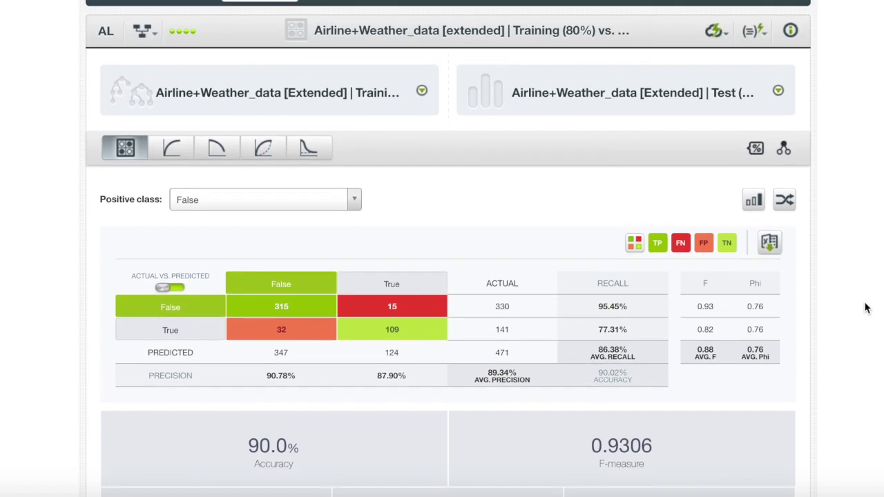
scroll(868, 307, up, 2)
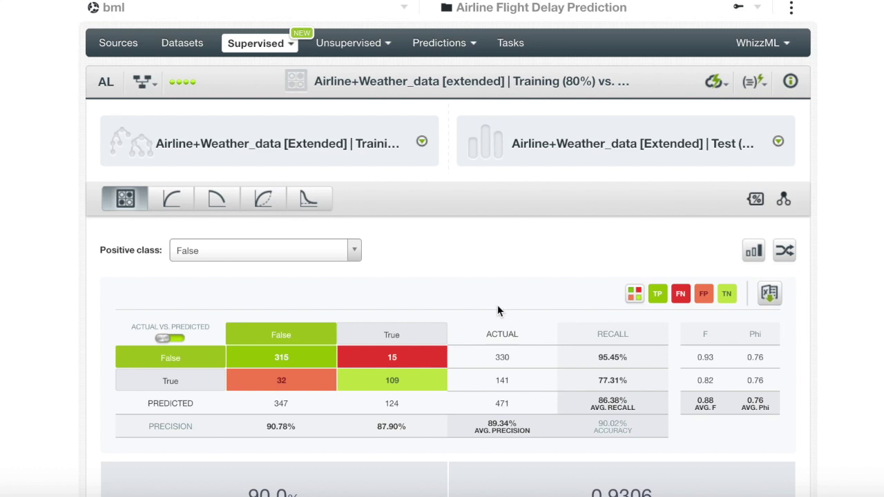
Step: Return to the ensemble and check field importance, led by DEP_DELAY at 46.27%
mouse_move(143, 83)
click(162, 130)
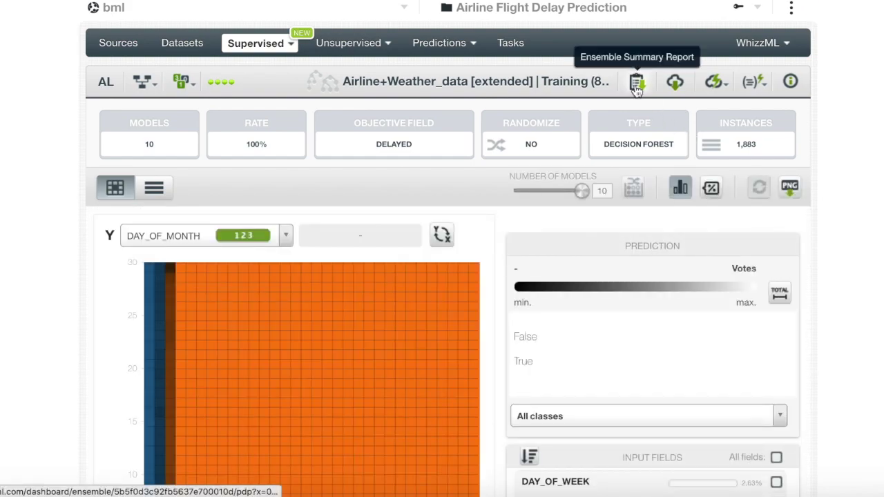
click(636, 84)
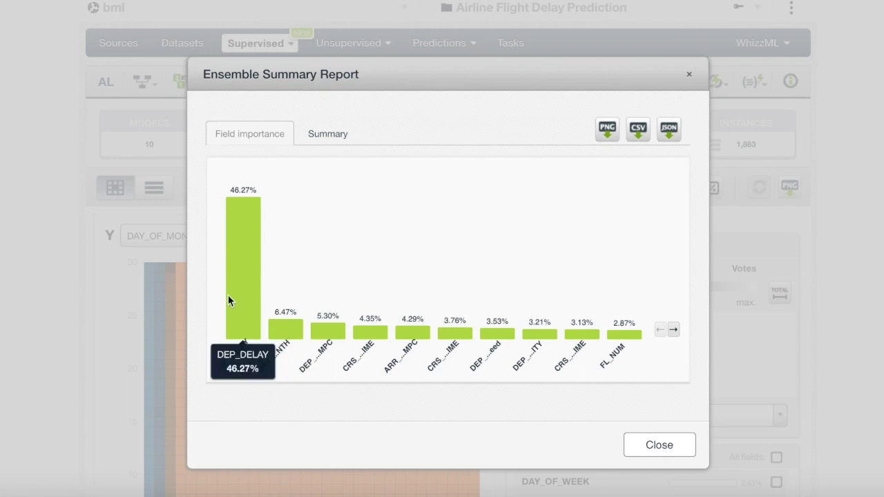
click(660, 445)
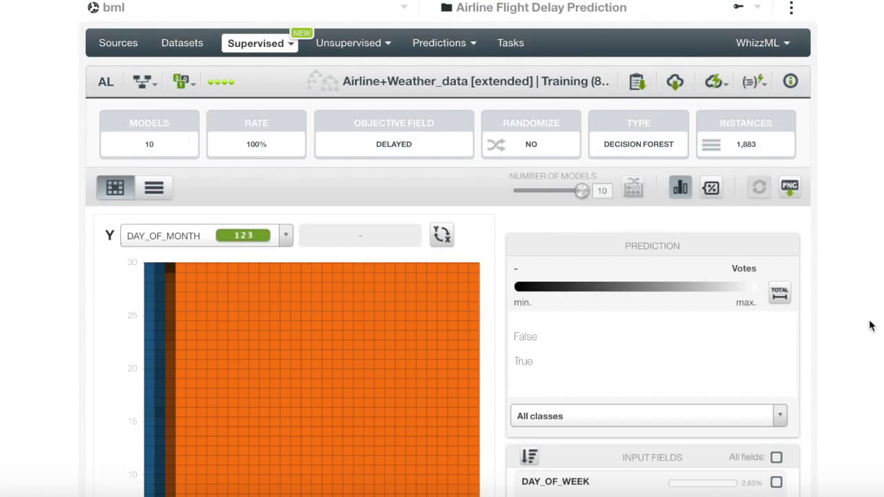
Step: Go to the ensemble's training dataset
scroll(870, 326, down, 1)
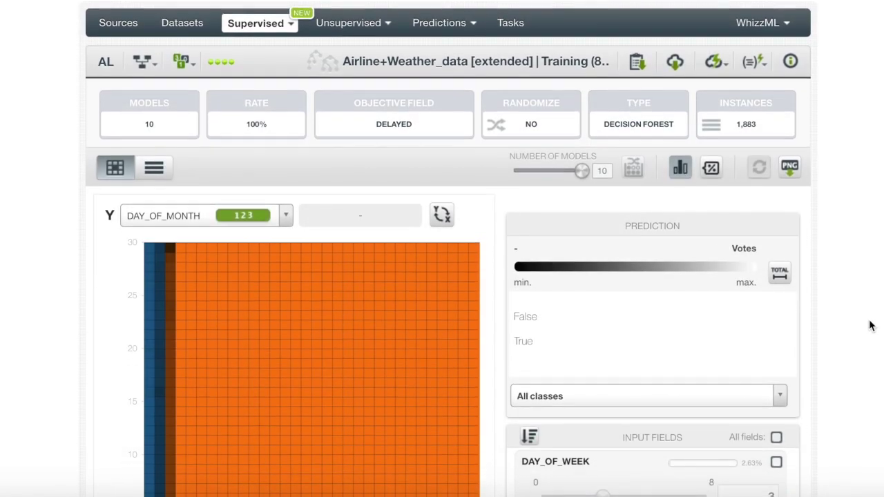
scroll(870, 326, down, 1)
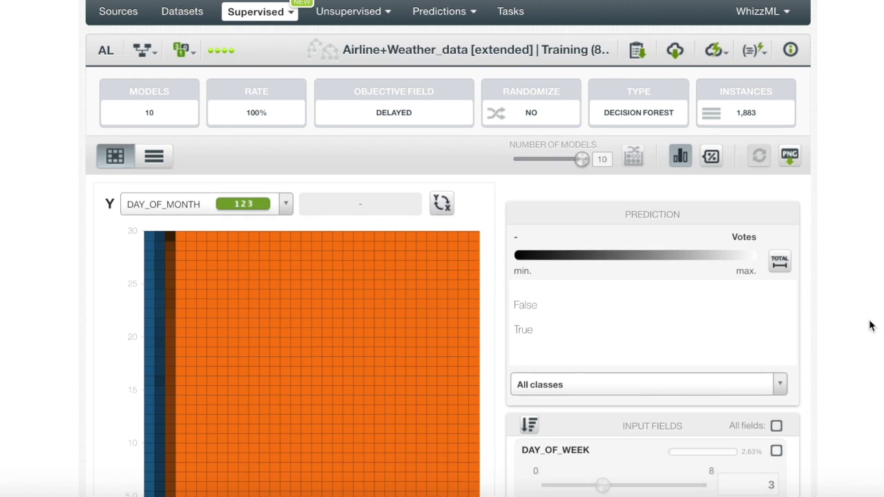
scroll(870, 326, up, 1)
scroll(871, 326, up, 2)
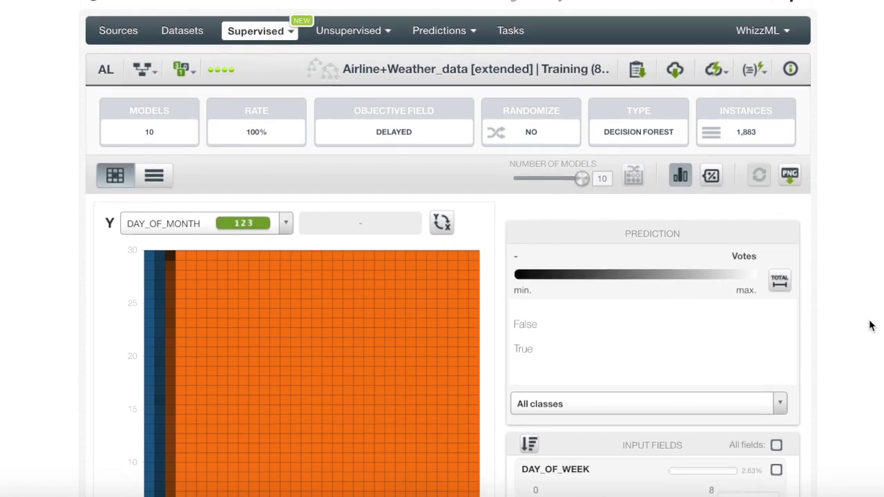
scroll(870, 326, up, 1)
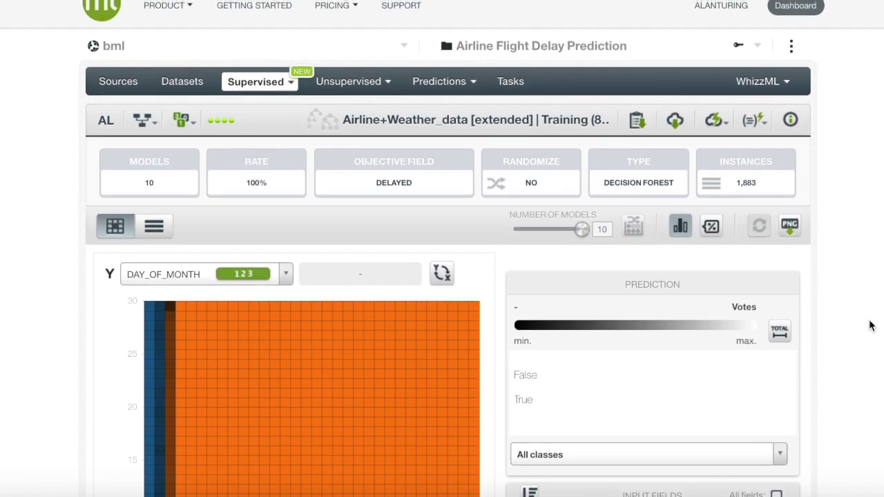
scroll(870, 326, up, 2)
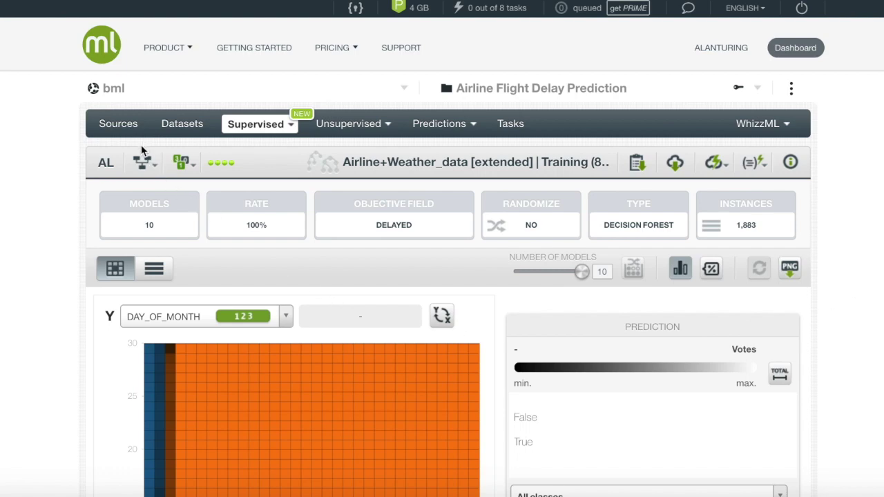
mouse_move(145, 163)
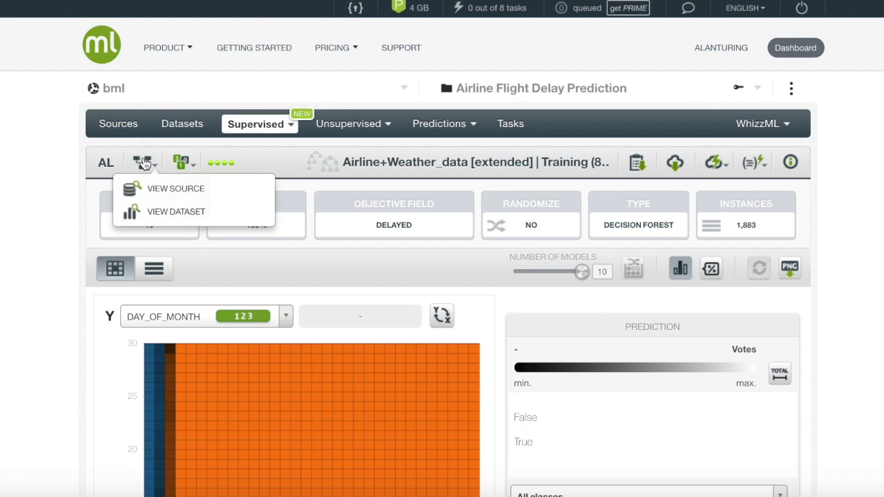
click(183, 216)
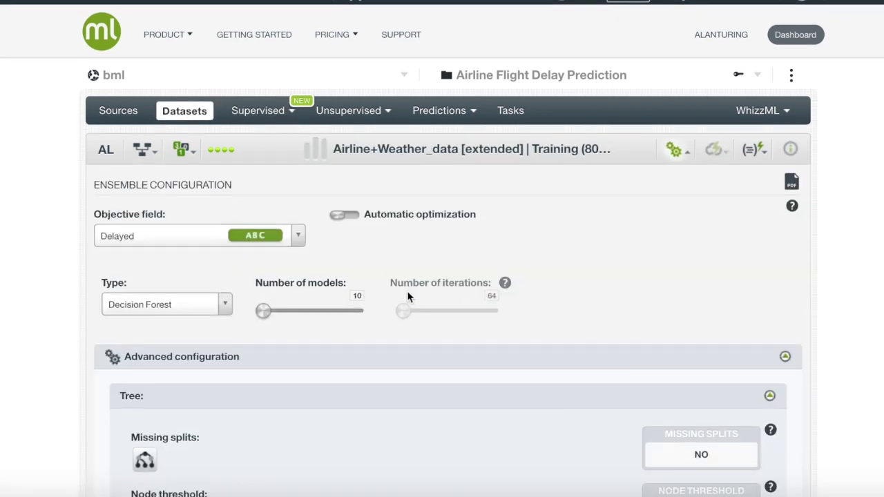
Step: Configure a new ensemble from the training dataset with Balance objective weighting
mouse_move(505, 283)
scroll(691, 283, down, 1)
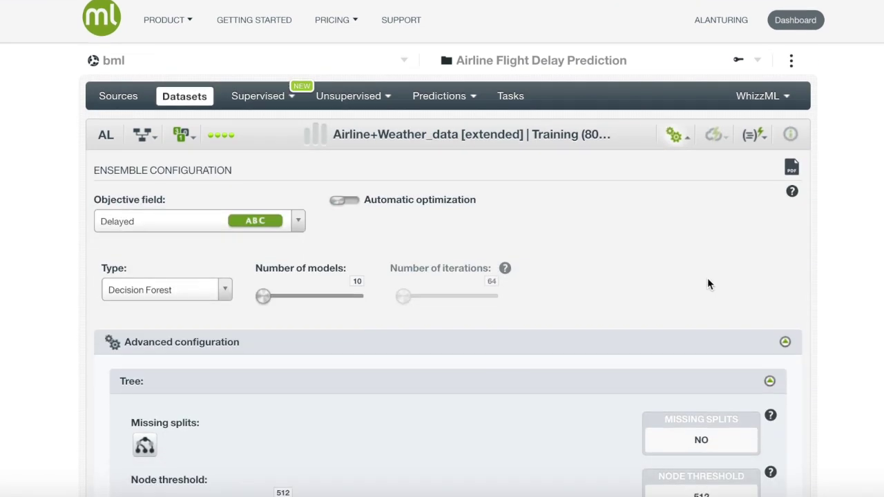
click(677, 137)
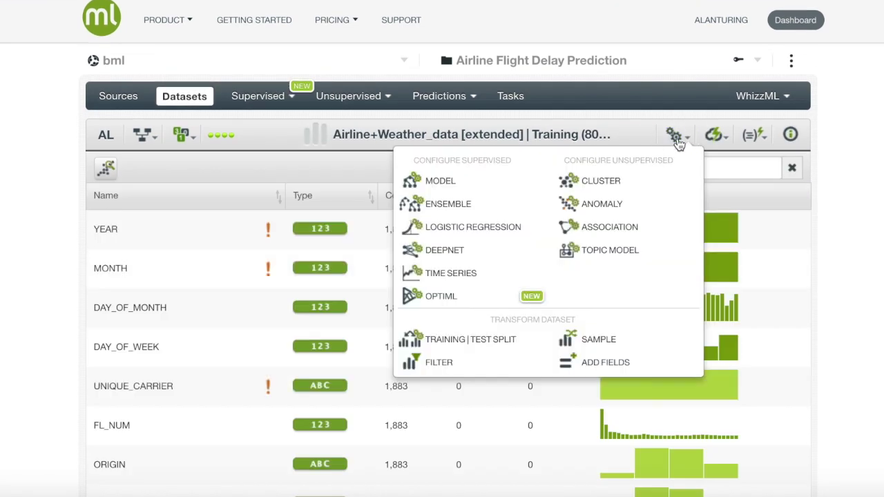
click(522, 209)
scroll(521, 228, down, 3)
click(522, 269)
scroll(523, 273, down, 1)
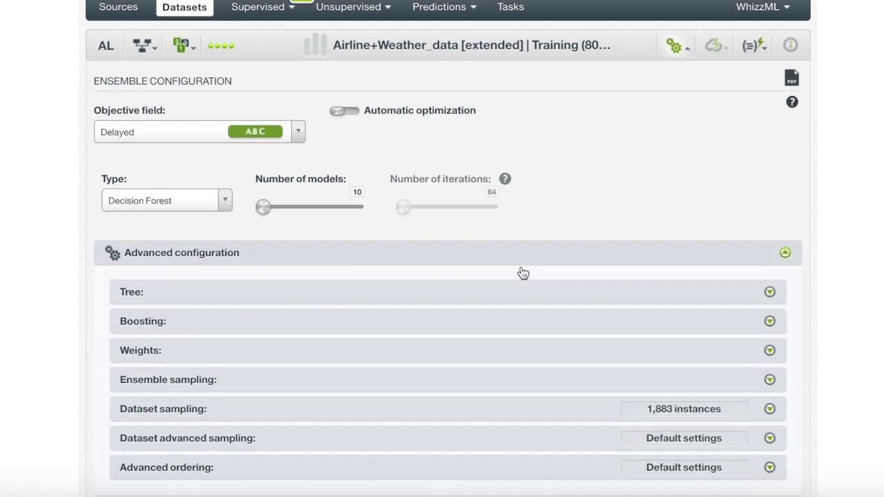
scroll(523, 274, down, 2)
click(521, 261)
click(223, 298)
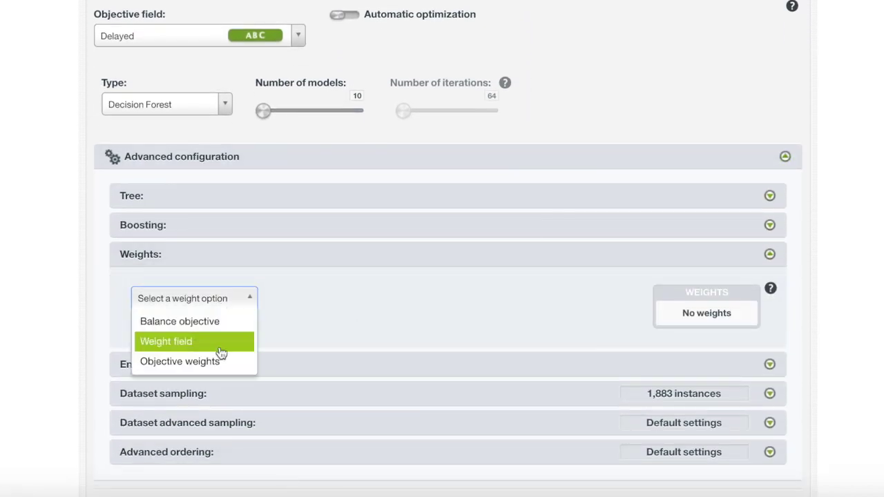
click(221, 321)
Step: Untick DEP_TIME, DEP_DELAY, ARR_TIME and ARR_DELAY as input fields
scroll(473, 341, down, 10)
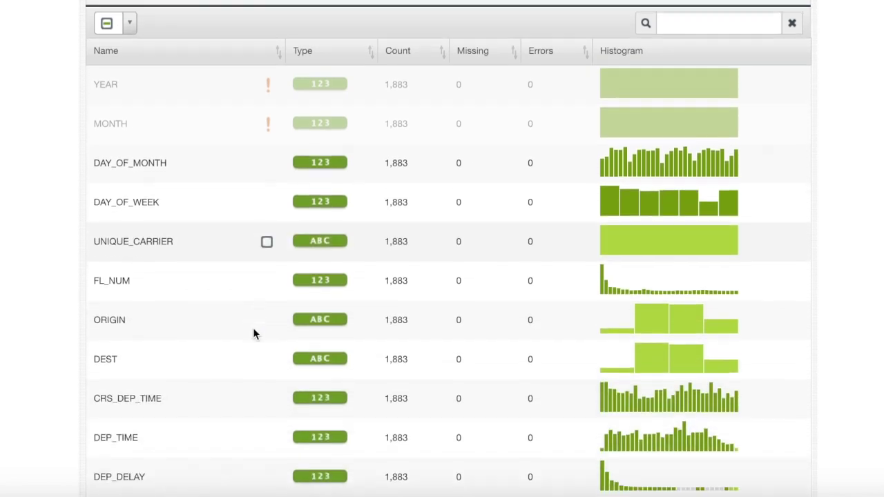
scroll(253, 334, down, 3)
click(265, 297)
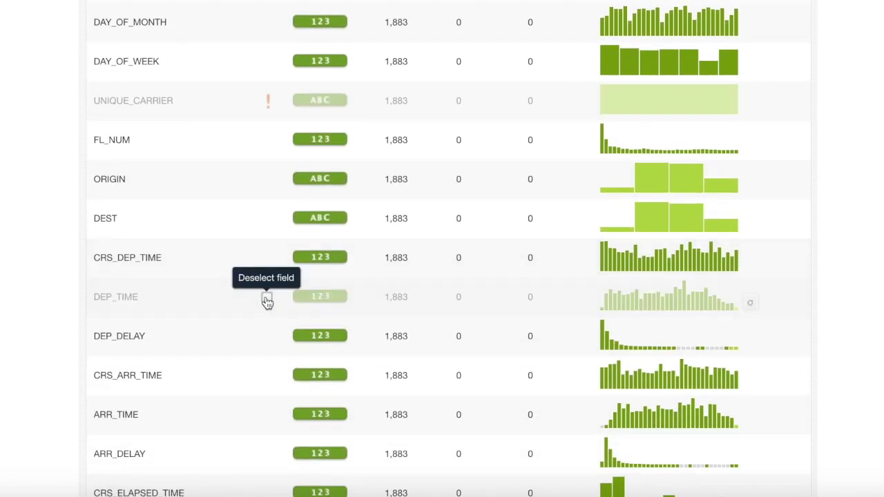
click(267, 337)
scroll(270, 337, down, 3)
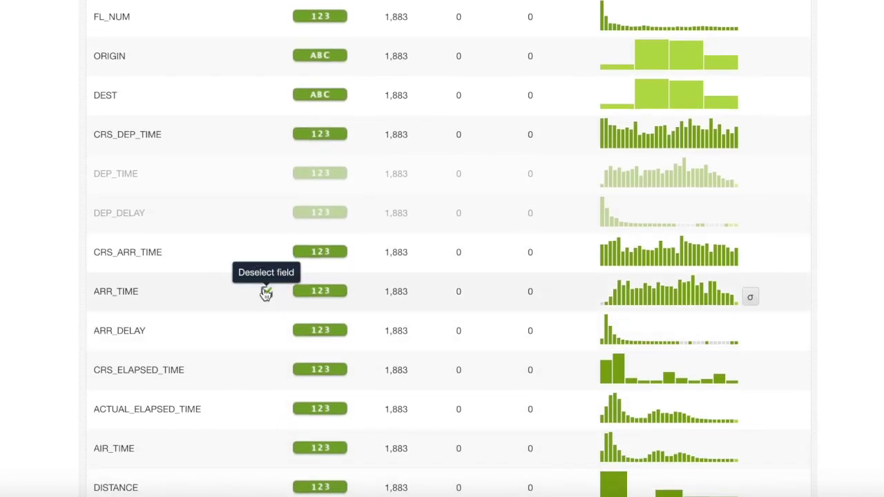
click(266, 294)
click(265, 332)
Step: Also exclude ACTUAL_ELAPSED_TIME, CRS_ELAPSED_TIME, AIR_TIME, DEP_HOUR and ARR_HOUR
scroll(266, 335, down, 2)
click(266, 333)
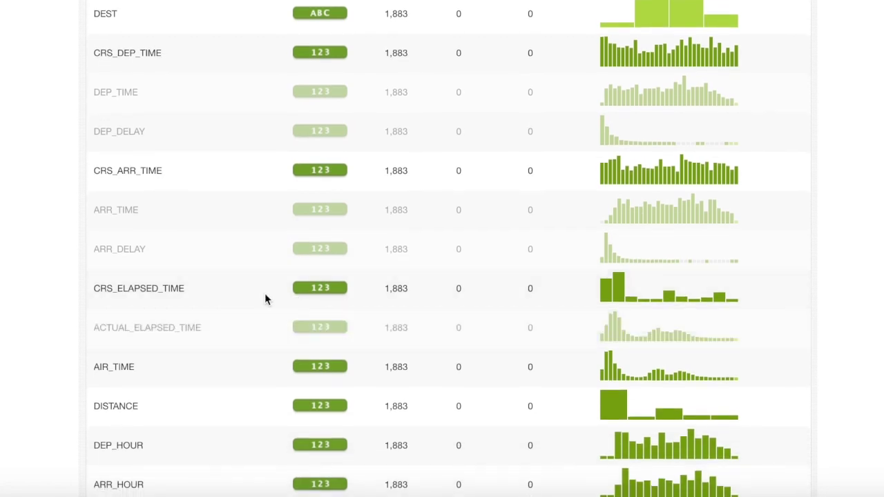
click(266, 293)
click(268, 366)
scroll(269, 367, down, 2)
click(270, 363)
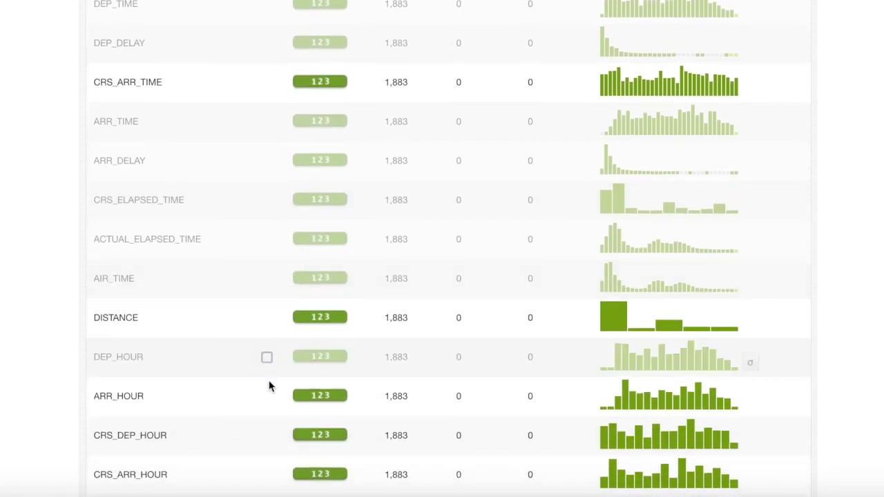
click(267, 388)
Step: Check the remaining fields page and create the balanced ensemble
scroll(270, 406, down, 5)
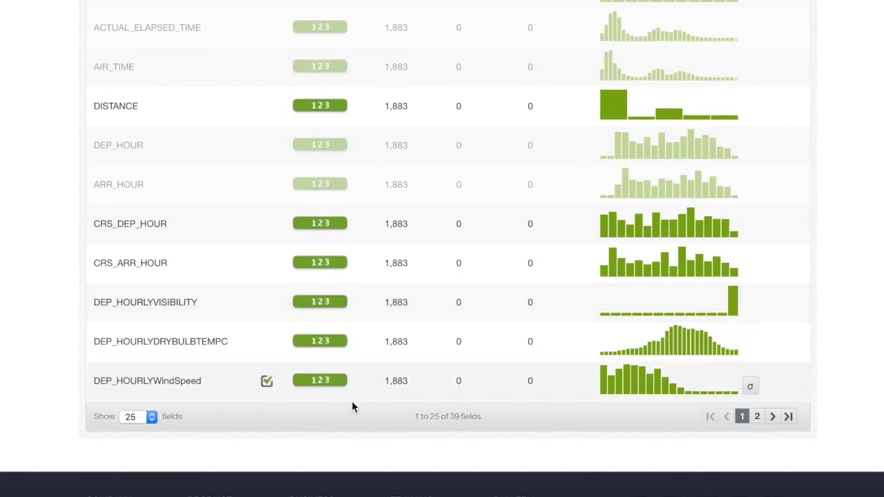
click(756, 417)
scroll(668, 327, up, 8)
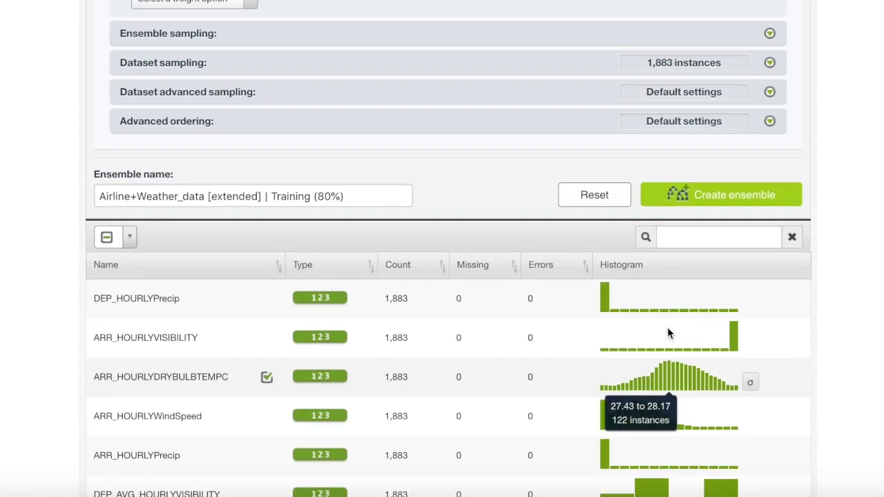
scroll(667, 326, up, 2)
click(738, 316)
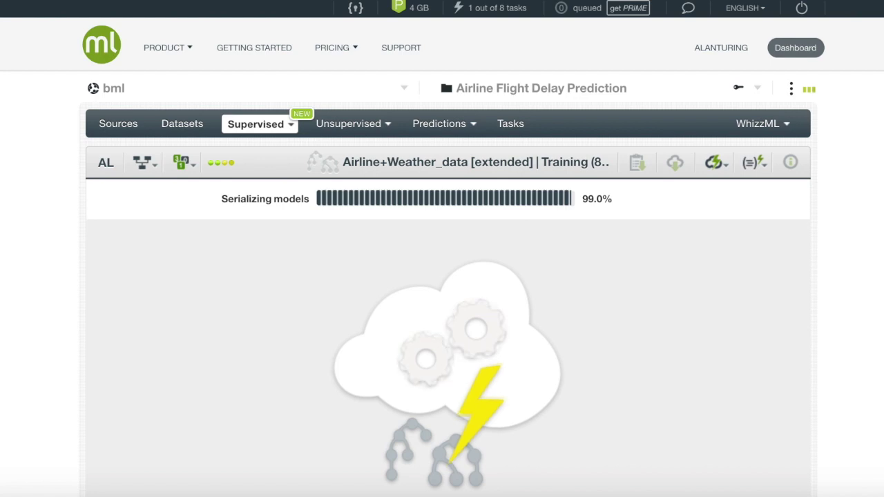
Step: Review the finished forest's field importance in the Ensemble Summary Report, then close it
scroll(829, 105, down, 2)
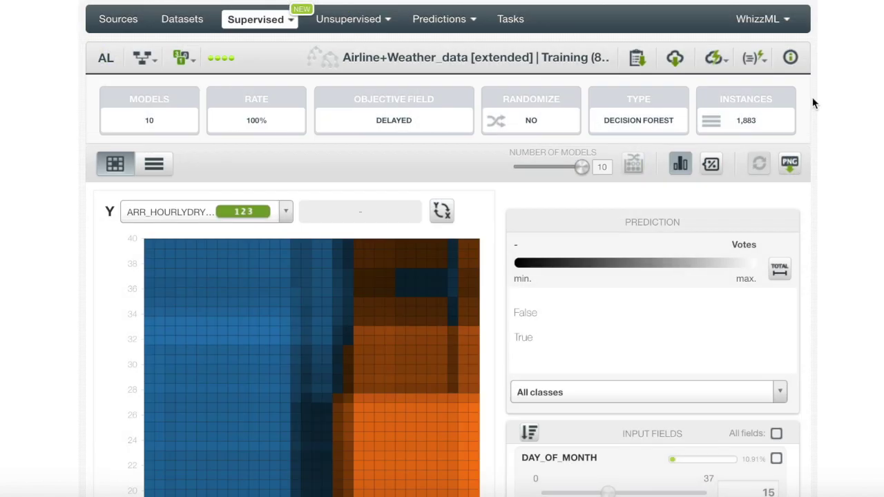
click(636, 59)
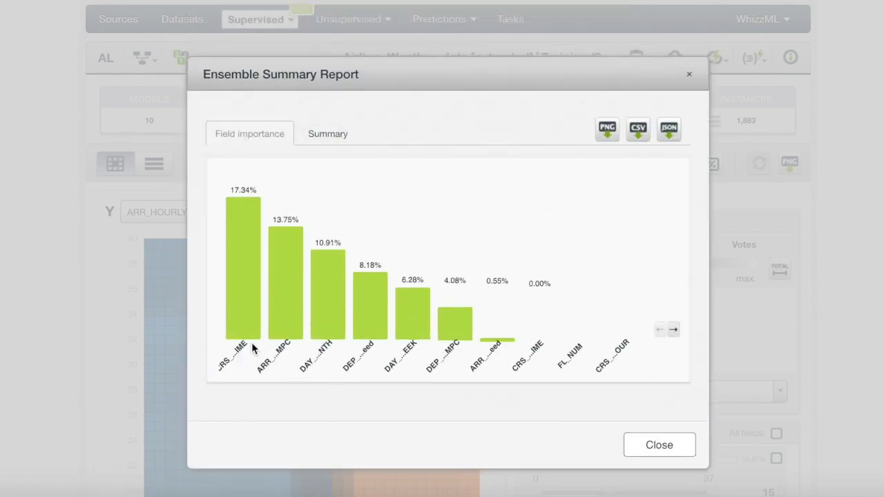
mouse_move(244, 324)
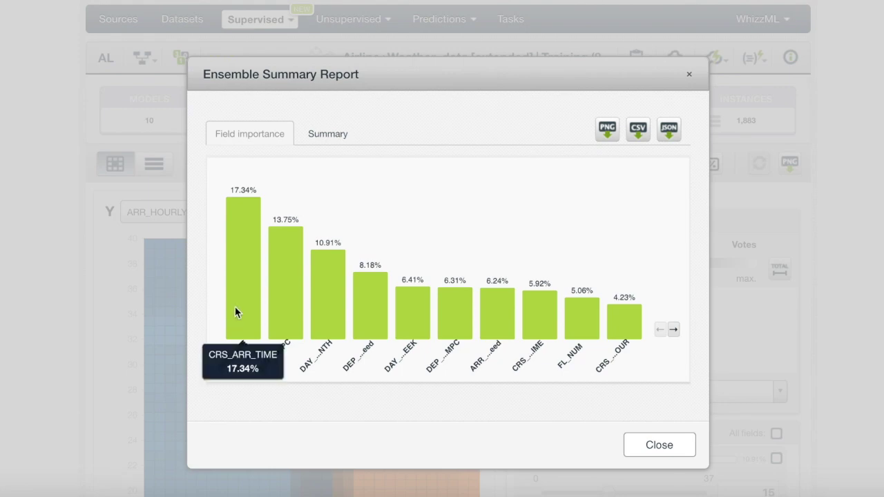
click(652, 446)
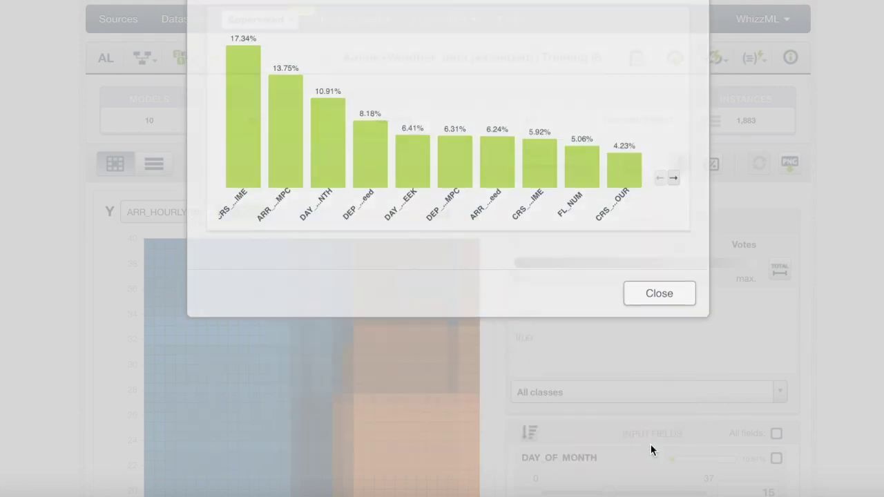
scroll(696, 368, up, 1)
Step: Evaluate the third ensemble against the Test (20%) dataset of 471 instances
click(713, 100)
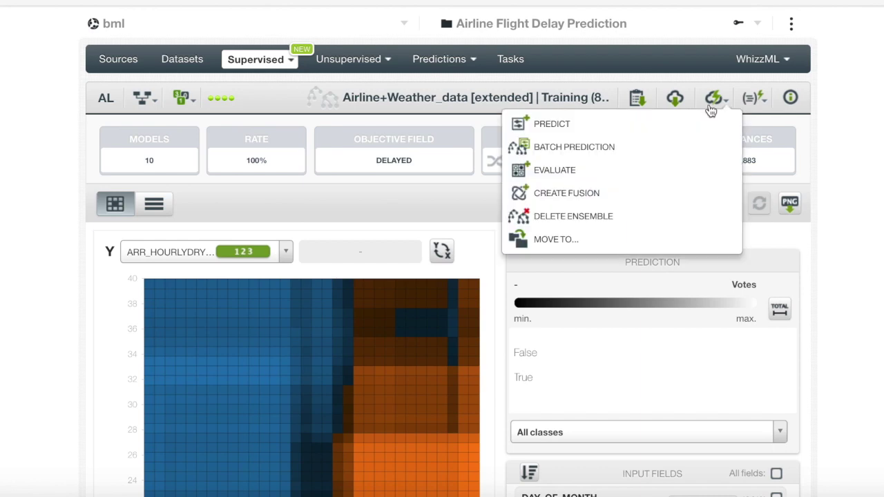
click(701, 174)
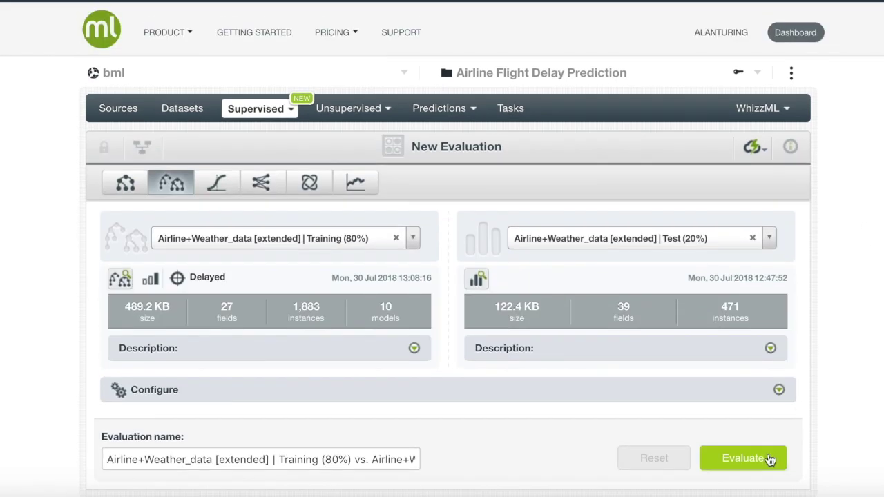
click(770, 460)
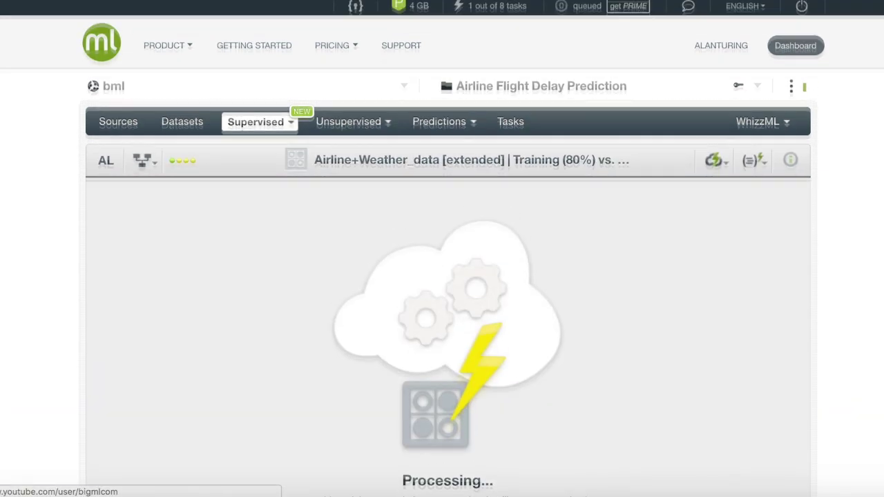
Step: Check the 72.2% accuracy, 0.8126 F-measure, 77.0% precision and 86.1% recall, then go back to the Dashboard
scroll(869, 341, down, 5)
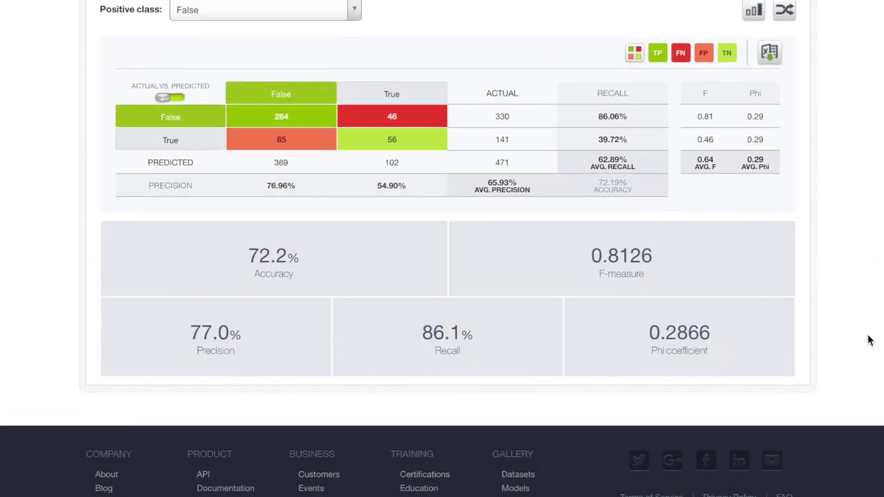
scroll(869, 340, down, 2)
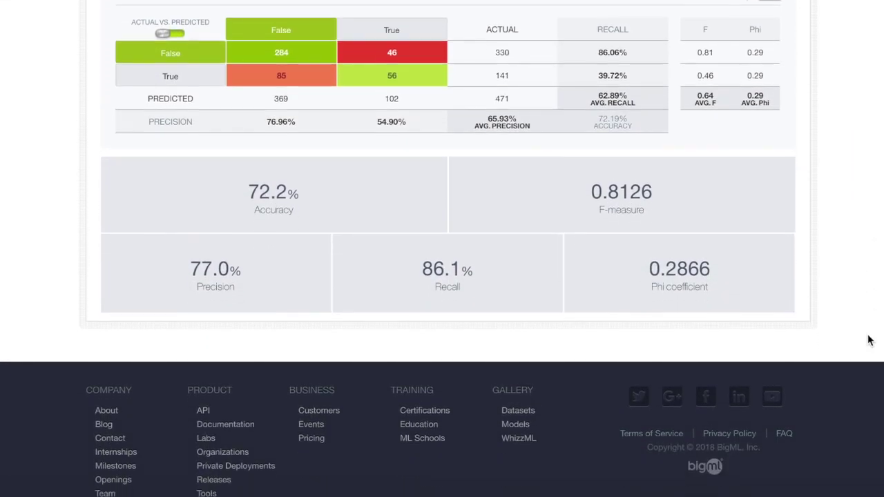
mouse_move(502, 306)
scroll(275, 418, up, 1)
mouse_move(272, 237)
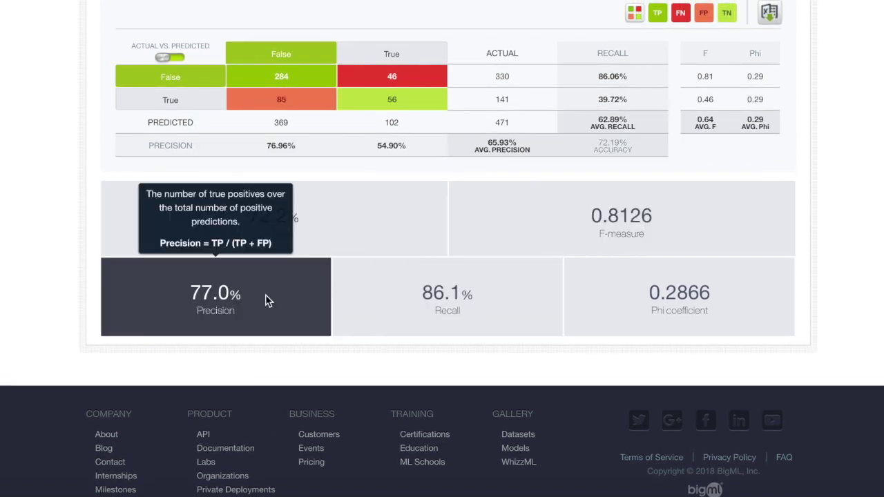
scroll(442, 249, up, 4)
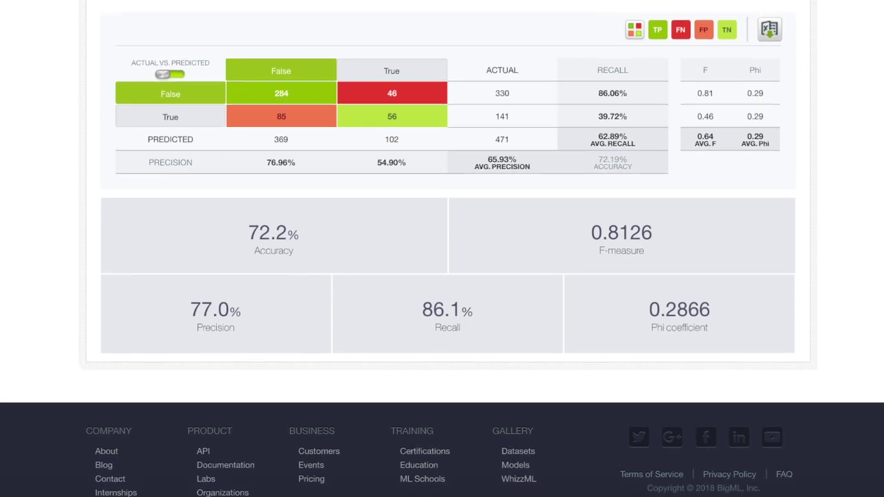
scroll(442, 249, up, 3)
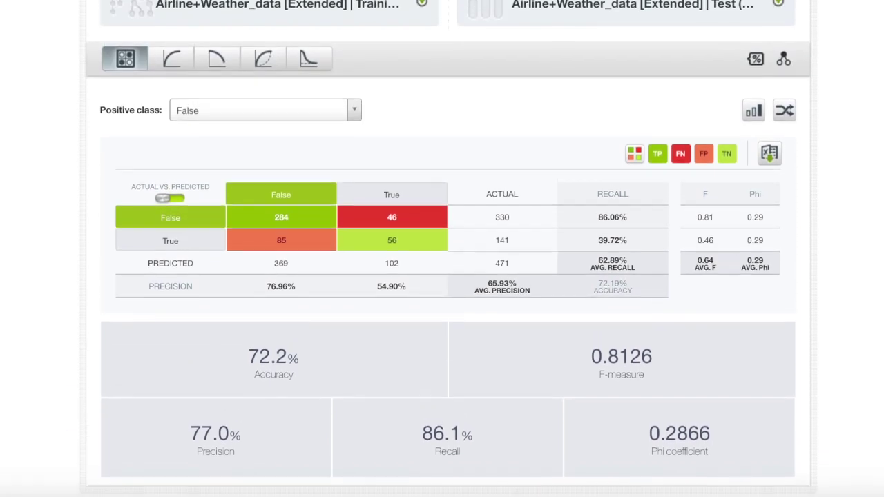
scroll(442, 249, up, 1)
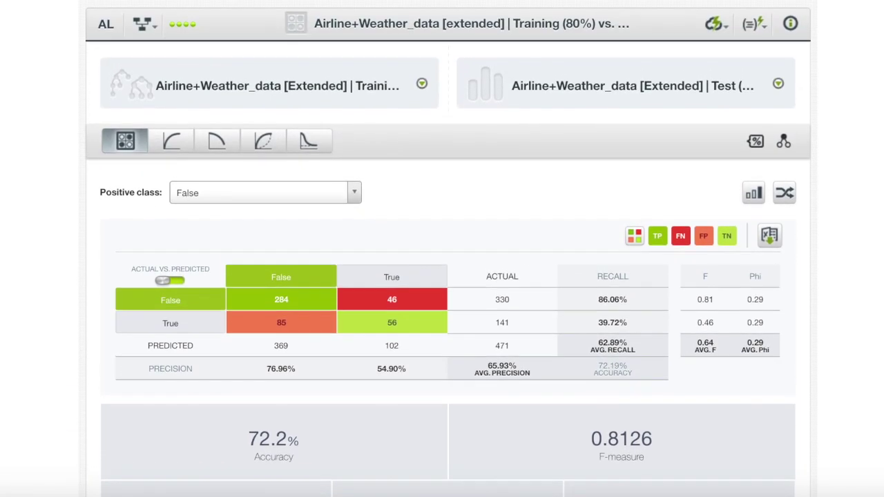
scroll(442, 249, down, 3)
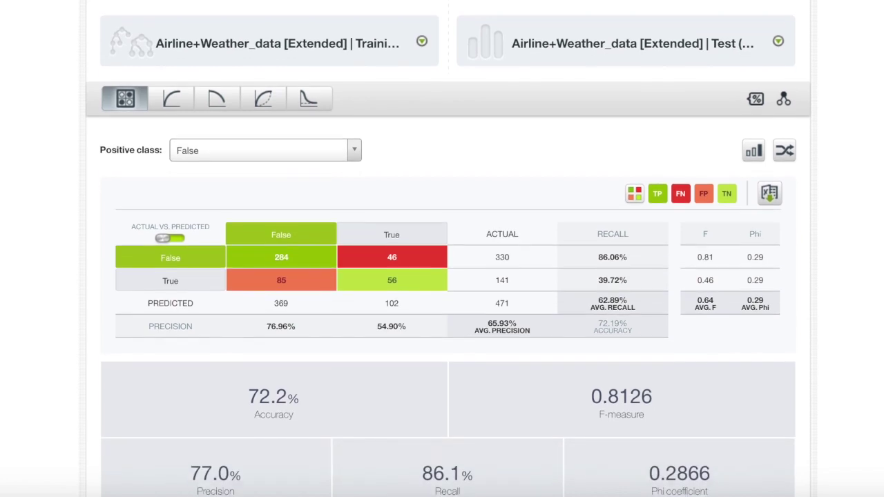
scroll(442, 248, up, 1)
scroll(442, 248, up, 3)
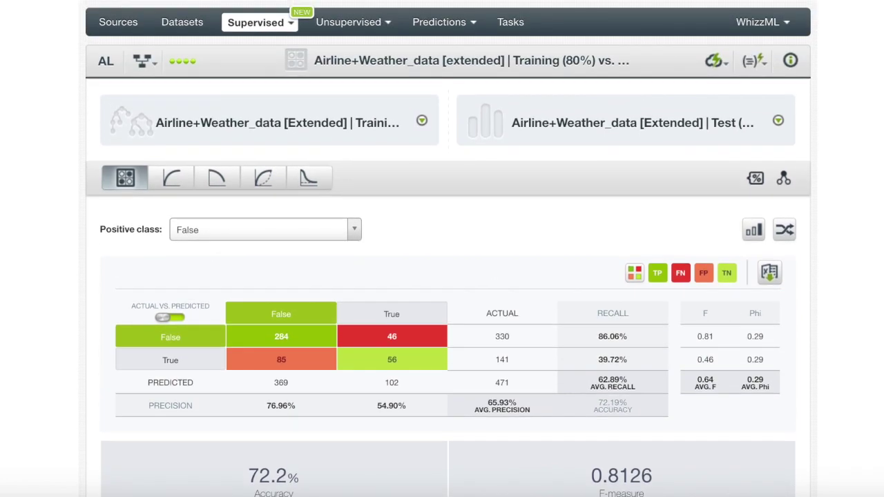
scroll(442, 249, up, 5)
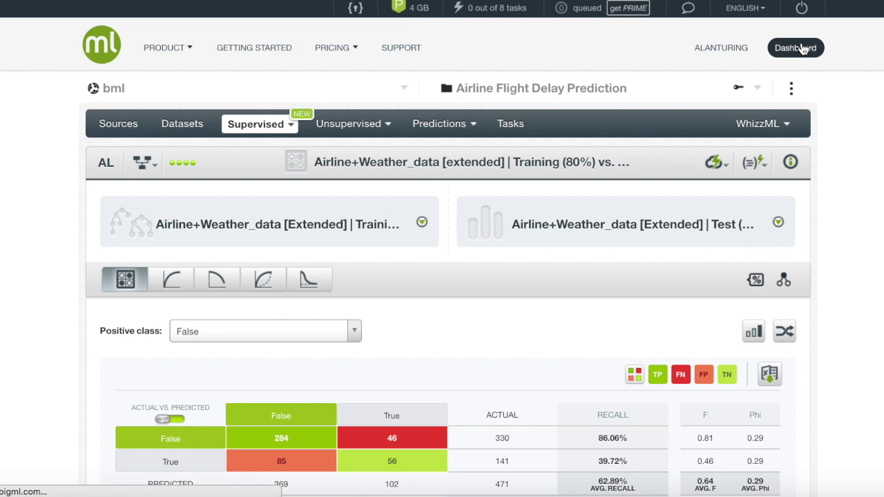
click(796, 48)
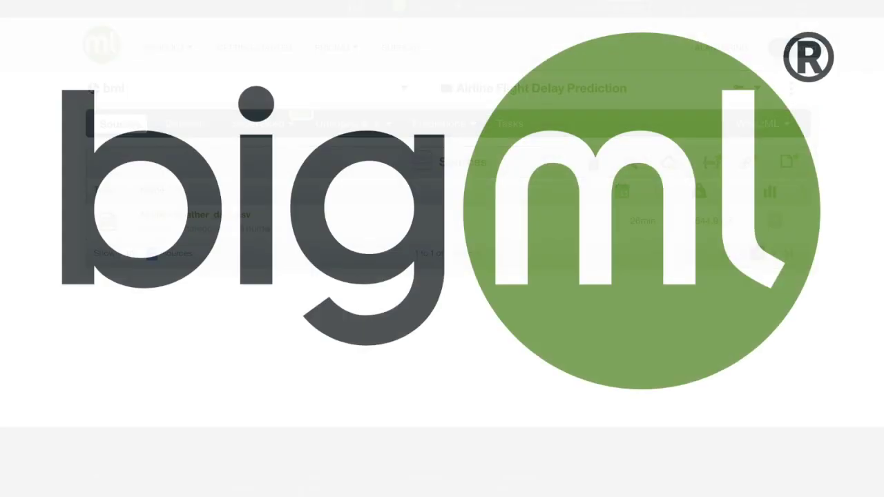